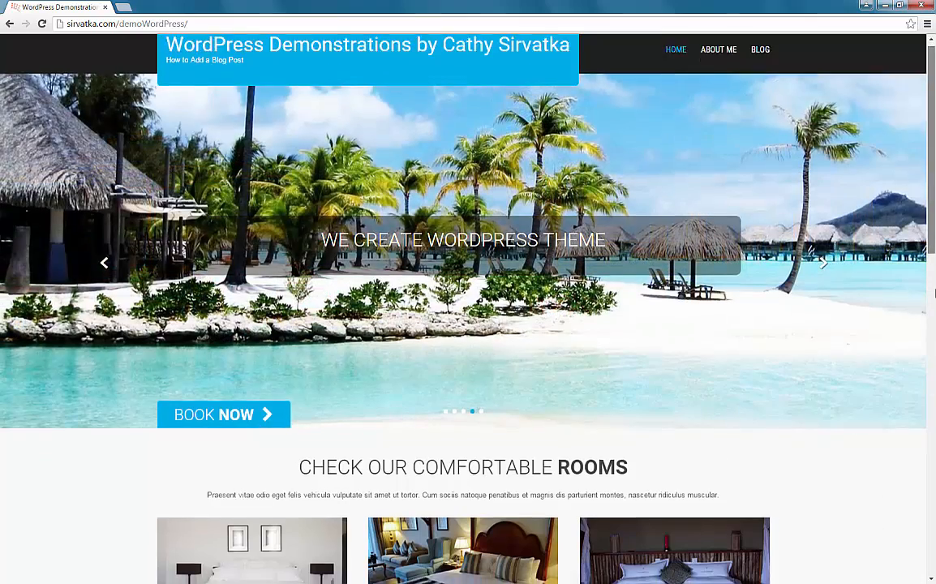
# Step: Go from the home page through About Me to the Blog page listing Sample Post
pyautogui.moveTo(932, 244)
pyautogui.mouseDown()
pyautogui.moveTo(932, 425)
pyautogui.moveTo(933, 233)
pyautogui.mouseUp()
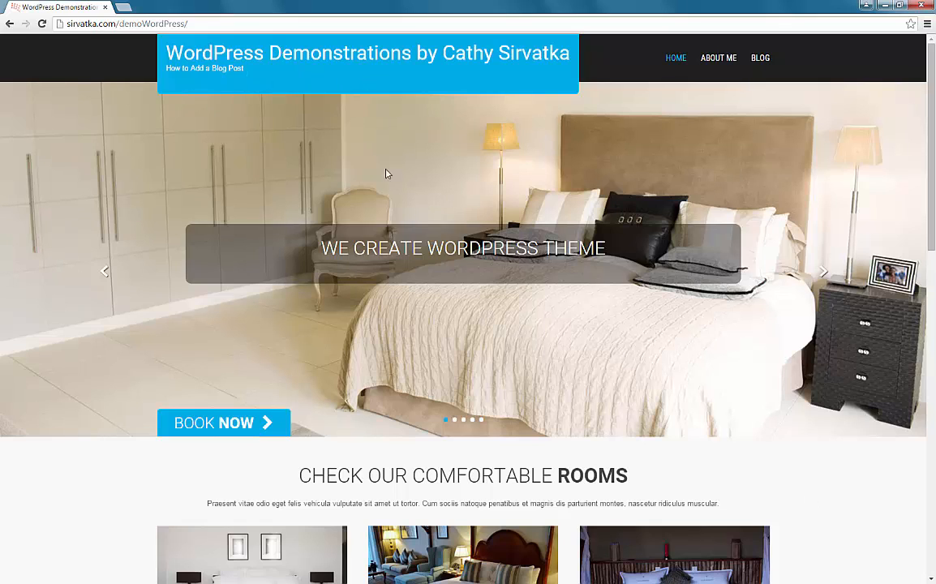
pyautogui.click(717, 62)
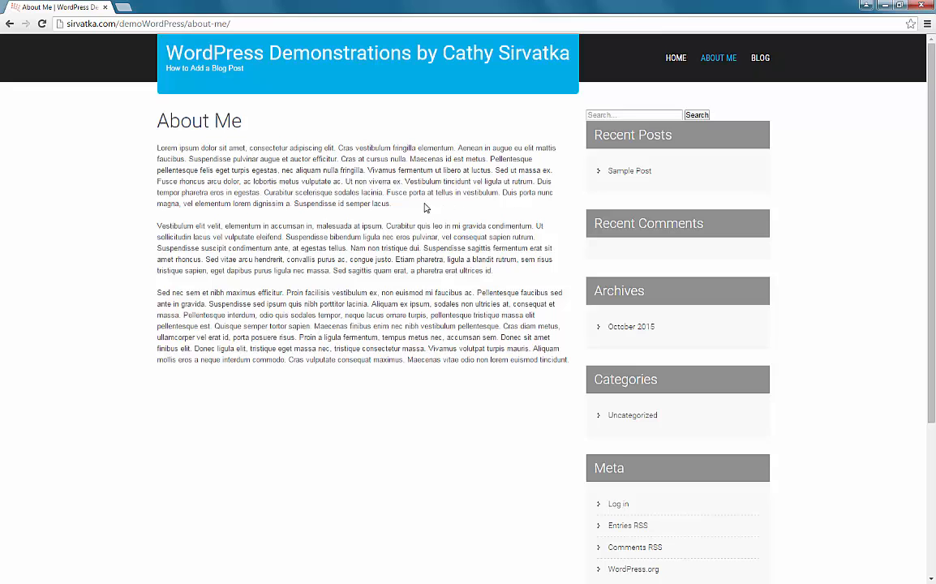
pyautogui.click(761, 61)
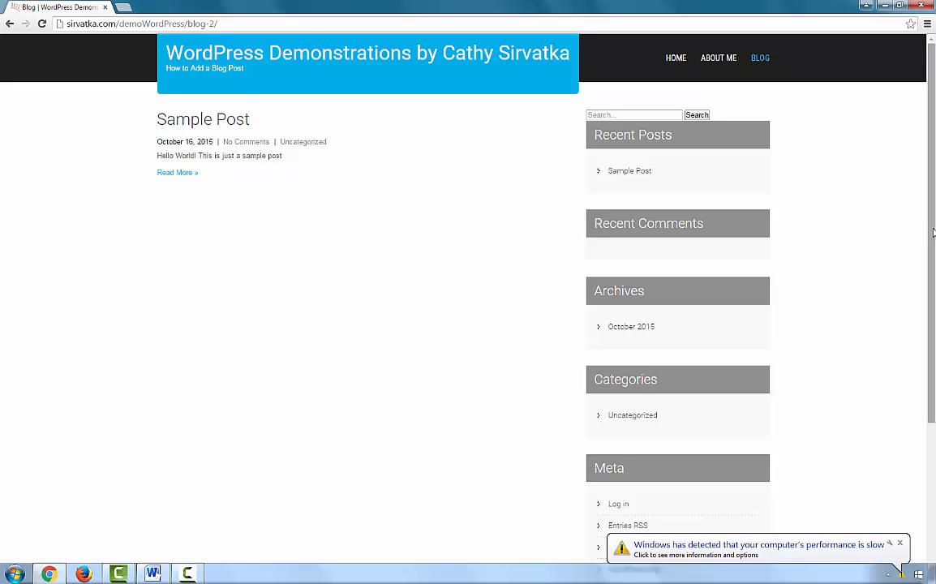
# Step: Dismiss the Windows popups and remove 'blog-2/' from the address, leaving sirvatka.com/demoWordPress/
pyautogui.click(900, 543)
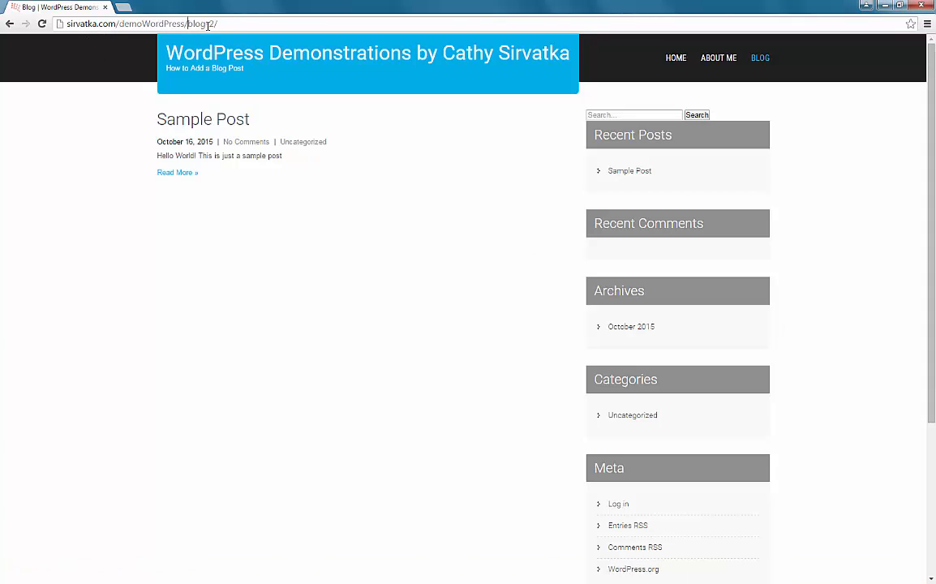
pyautogui.moveTo(188, 24); pyautogui.dragTo(232, 23)
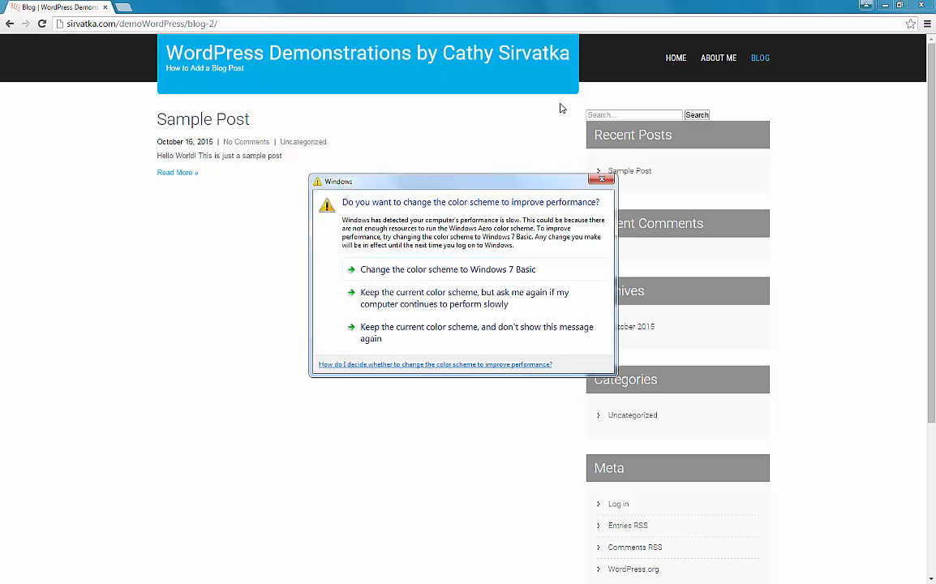
pyautogui.click(322, 244)
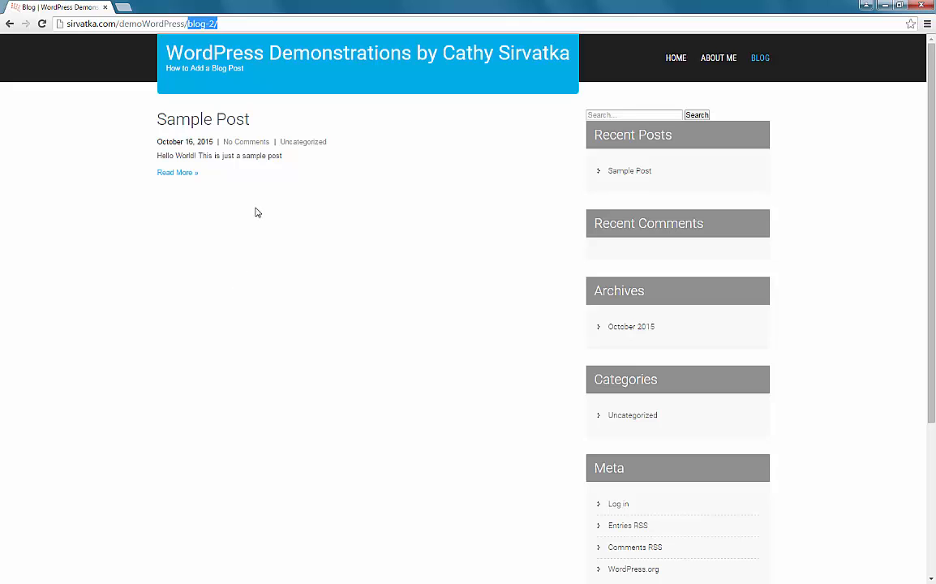
pyautogui.click(240, 24)
pyautogui.moveTo(217, 23); pyautogui.dragTo(188, 25)
pyautogui.press('BackSpace')
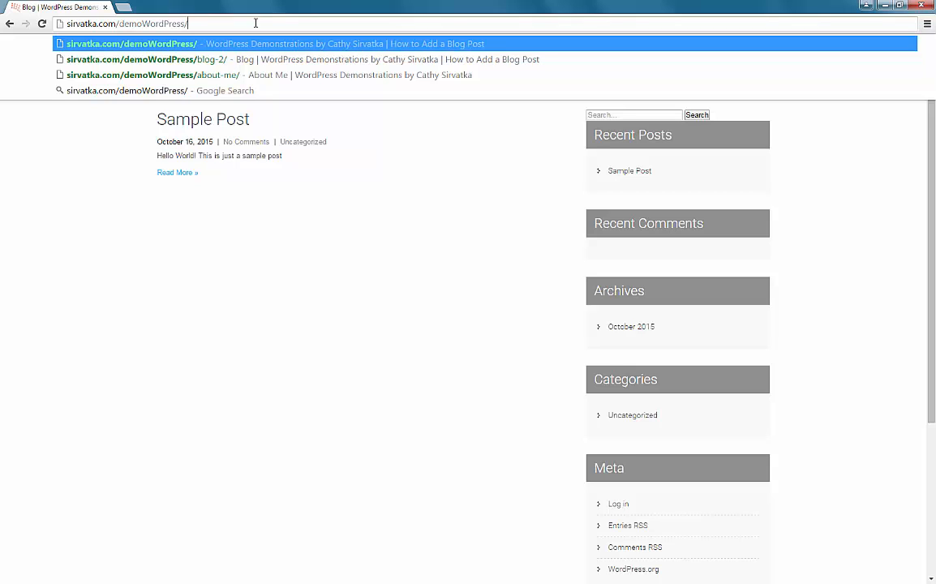
# Step: Append wp-admin to the site address and load the login page
pyautogui.write('wp-a')
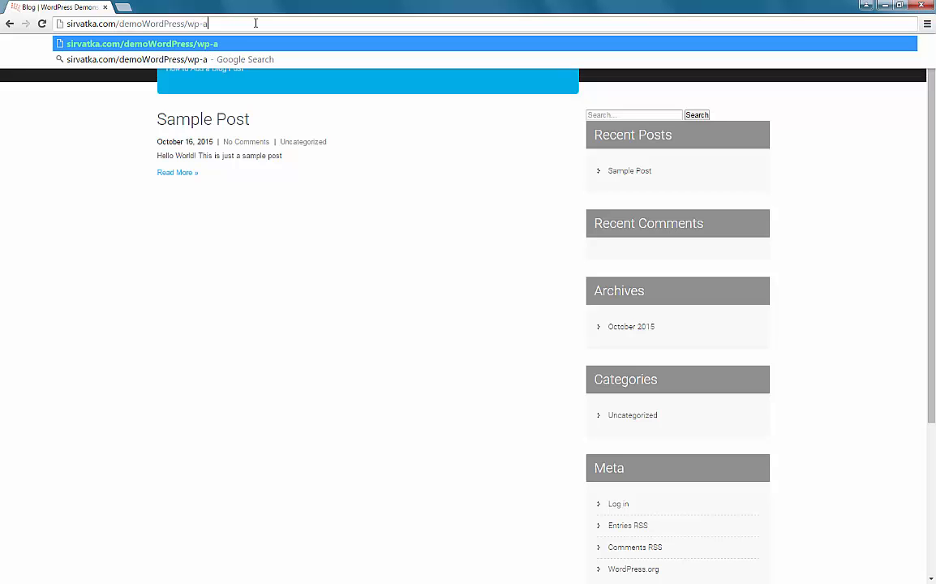
pyautogui.write('dmin')
pyautogui.press('Return')
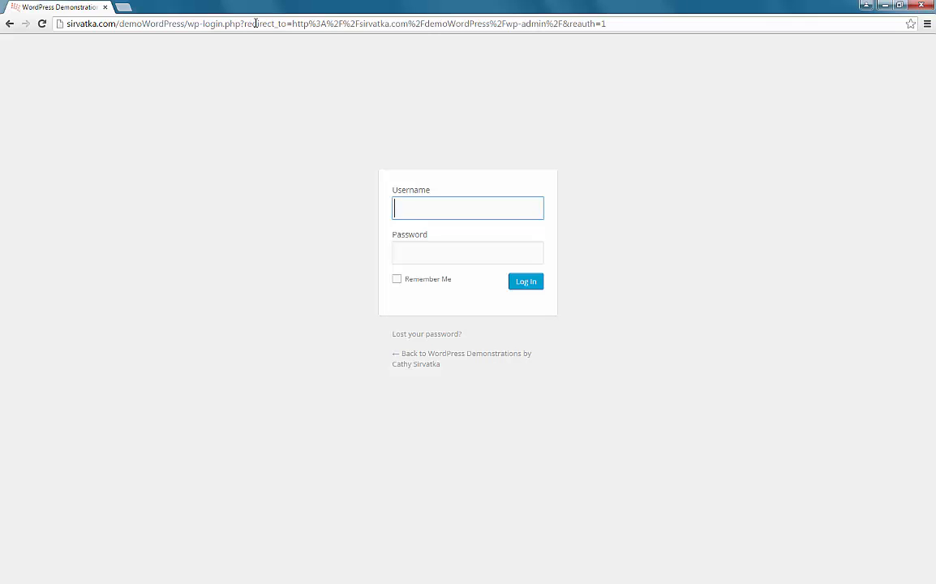
# Step: Log in with the site's username and pasted password to reach the Dashboard
pyautogui.write('camtutorial')
pyautogui.press('Tab')
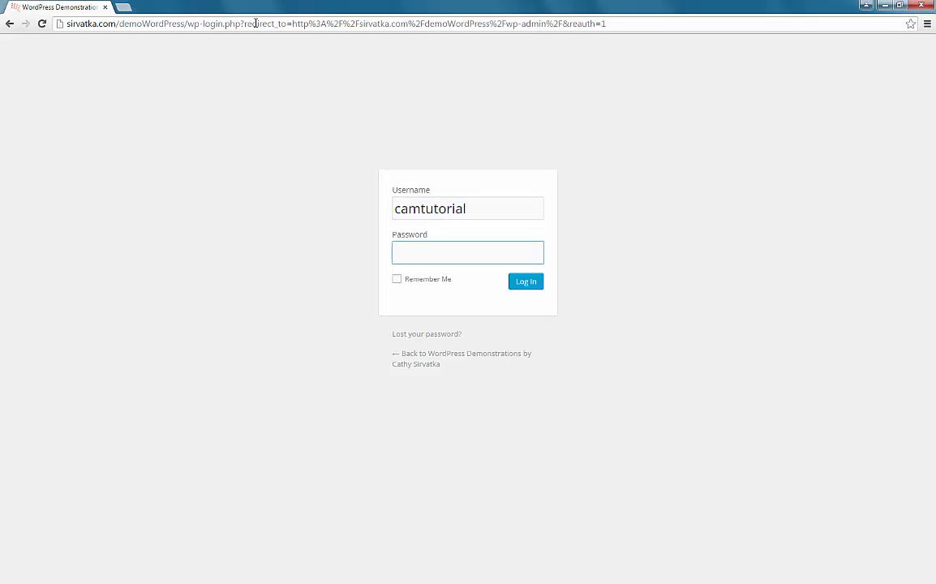
pyautogui.hotkey('ctrl', 'v')
pyautogui.click(513, 286)
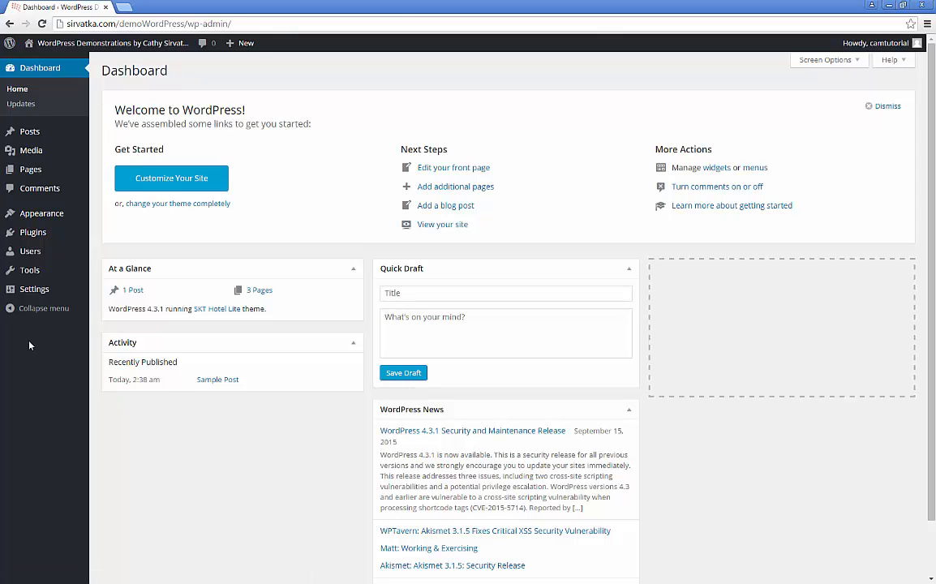
# Step: Open Posts from the admin sidebar, showing only Sample Post
pyautogui.moveTo(29, 168)
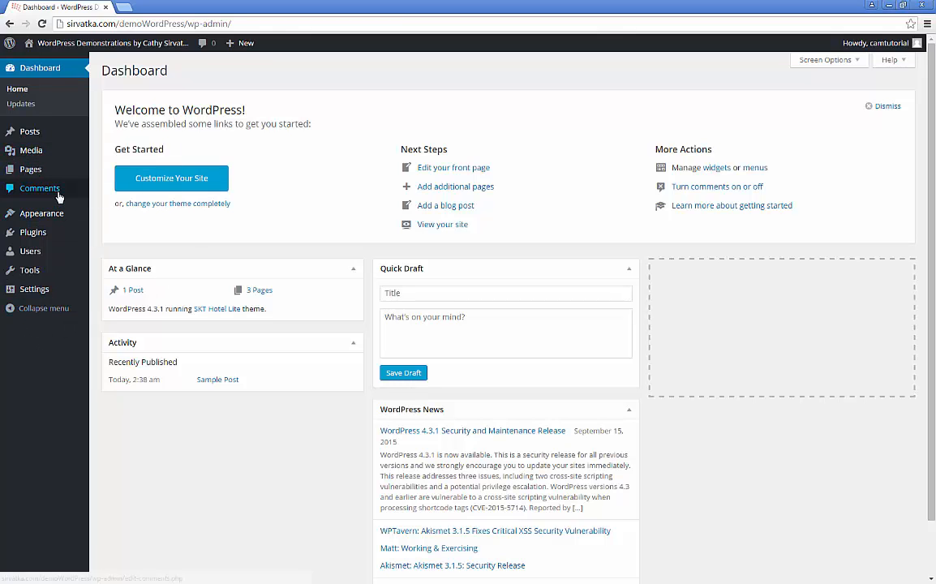
pyautogui.moveTo(28, 136)
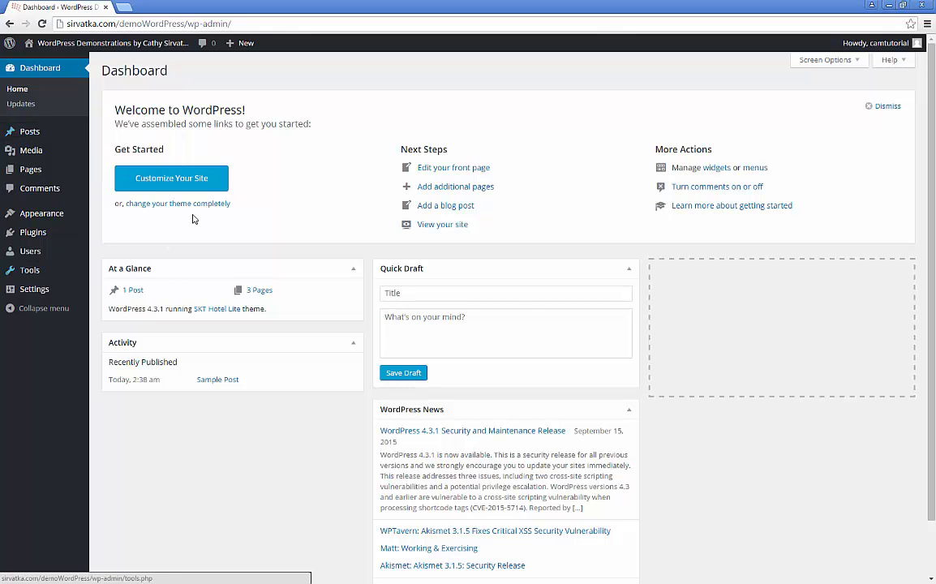
pyautogui.click(24, 136)
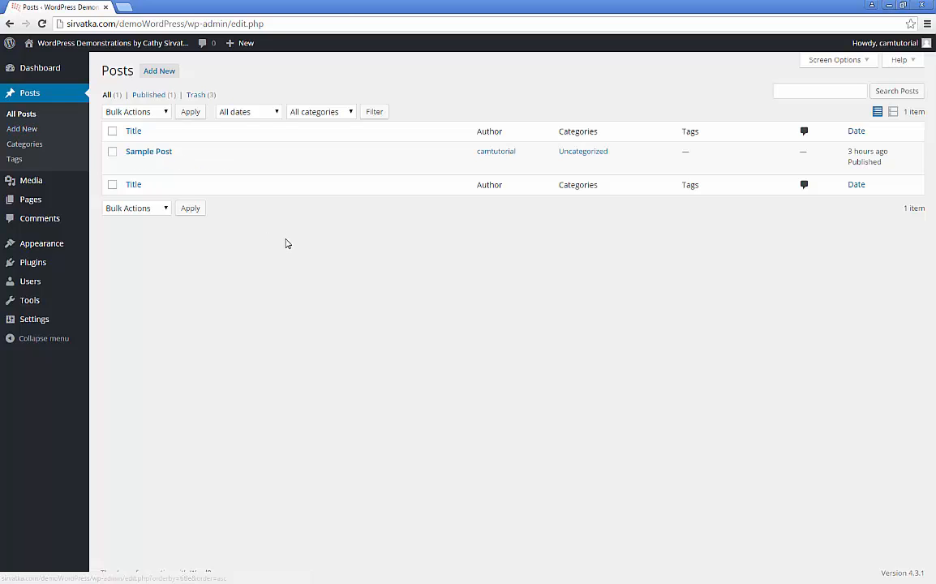
# Step: Move Sample Post to the Trash from the posts list
pyautogui.moveTo(133, 156)
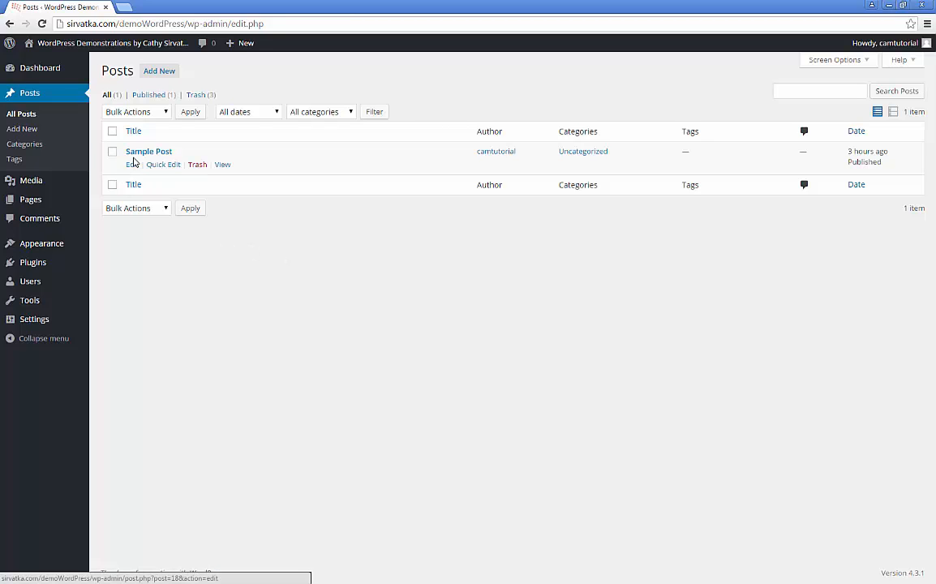
pyautogui.click(200, 166)
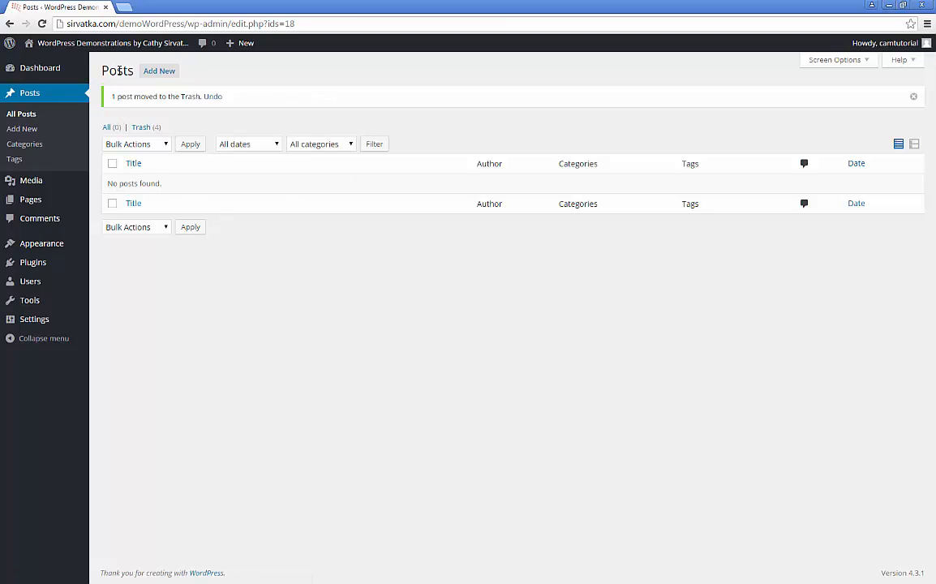
# Step: Start a new post and toggle the editor's second toolbar row off and back on
pyautogui.click(160, 73)
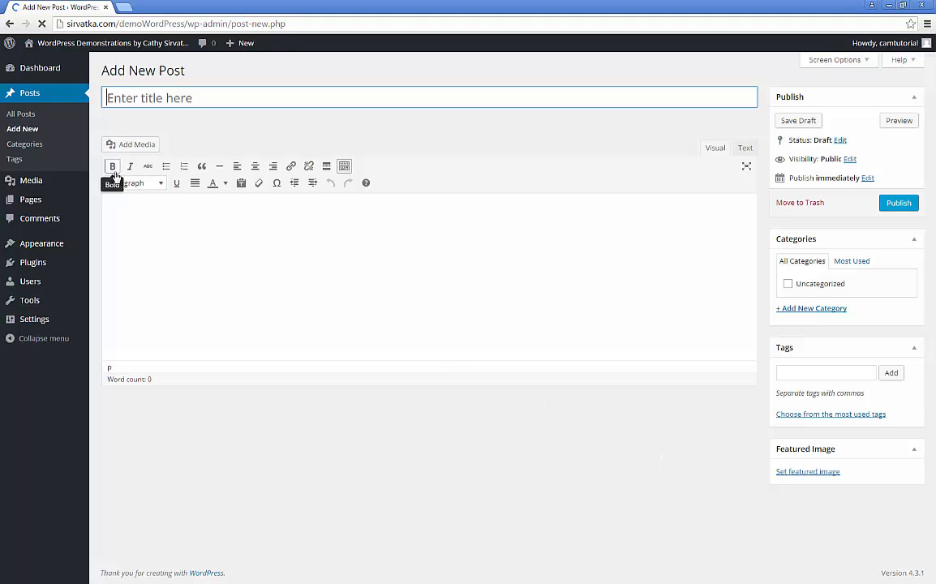
pyautogui.moveTo(72, 178)
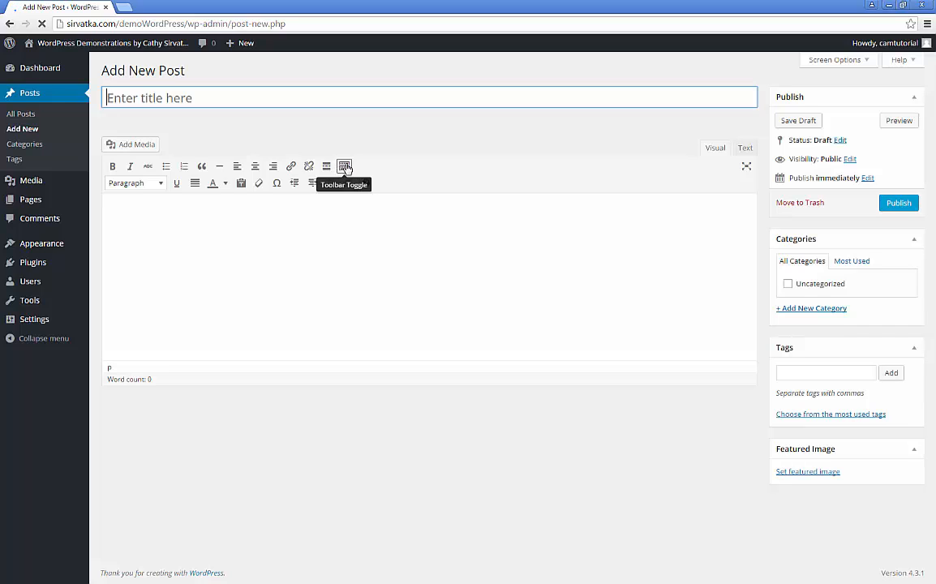
pyautogui.click(344, 167)
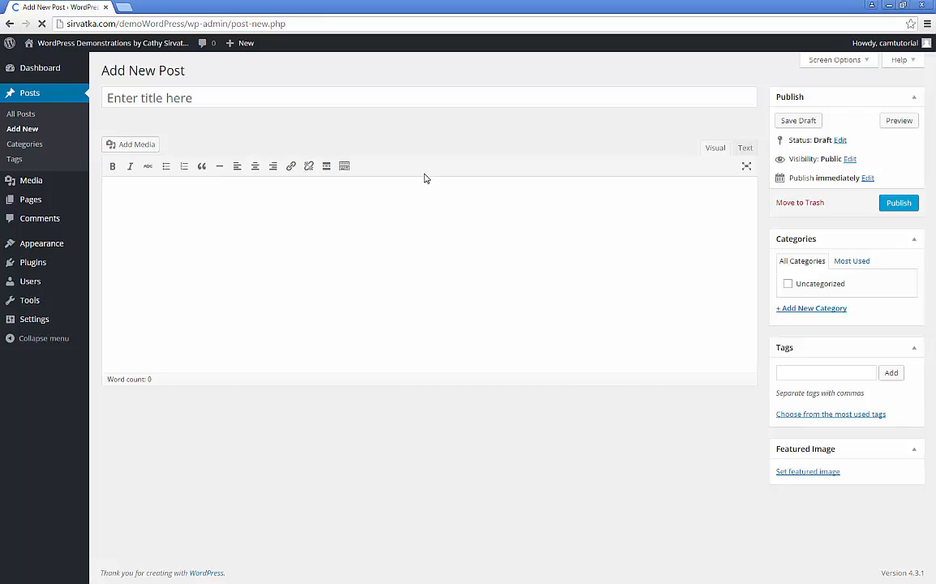
pyautogui.click(350, 169)
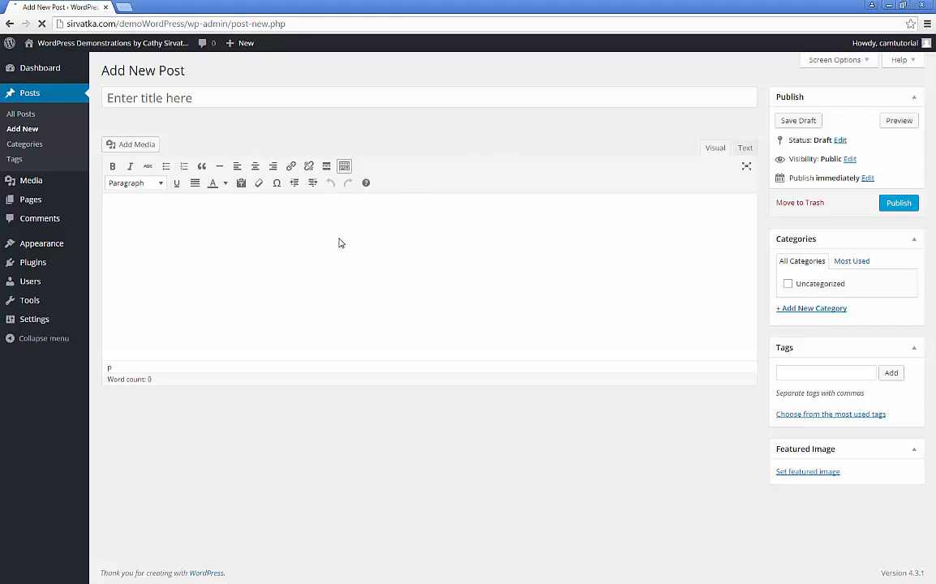
# Step: Type two lines of placeholder gibberish into the new post's body
pyautogui.click(114, 206)
pyautogui.click(134, 90)
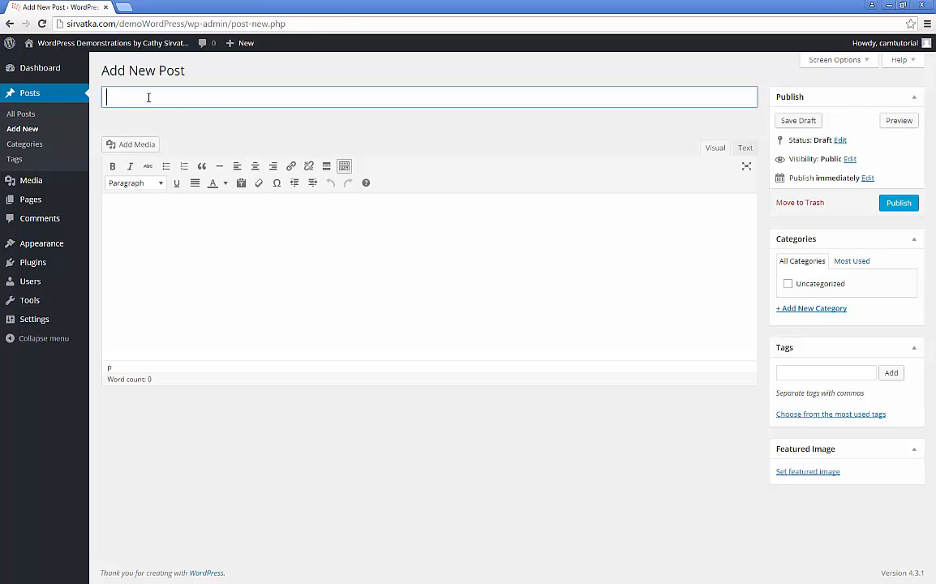
pyautogui.click(122, 205)
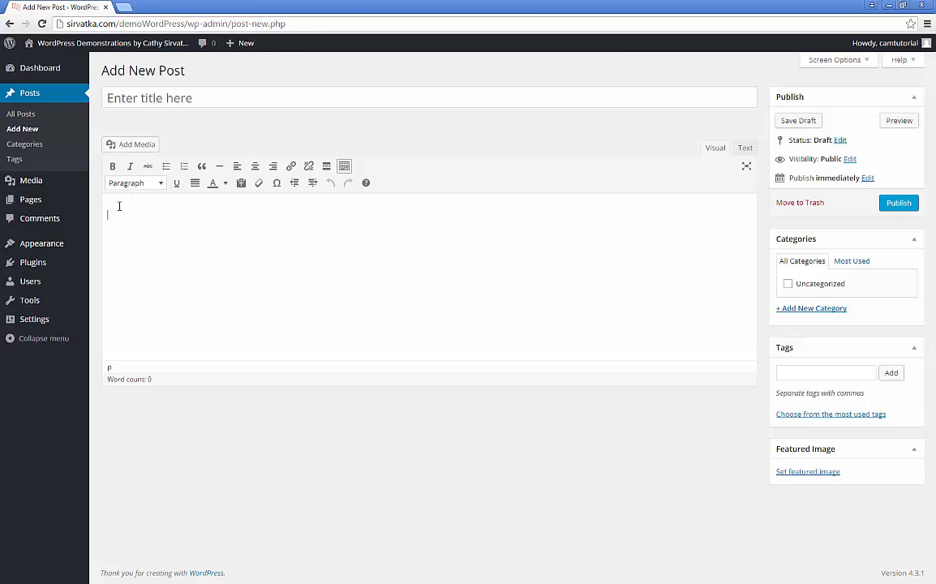
pyautogui.write('khd flskfh sldf dkfjskdfj lfj')
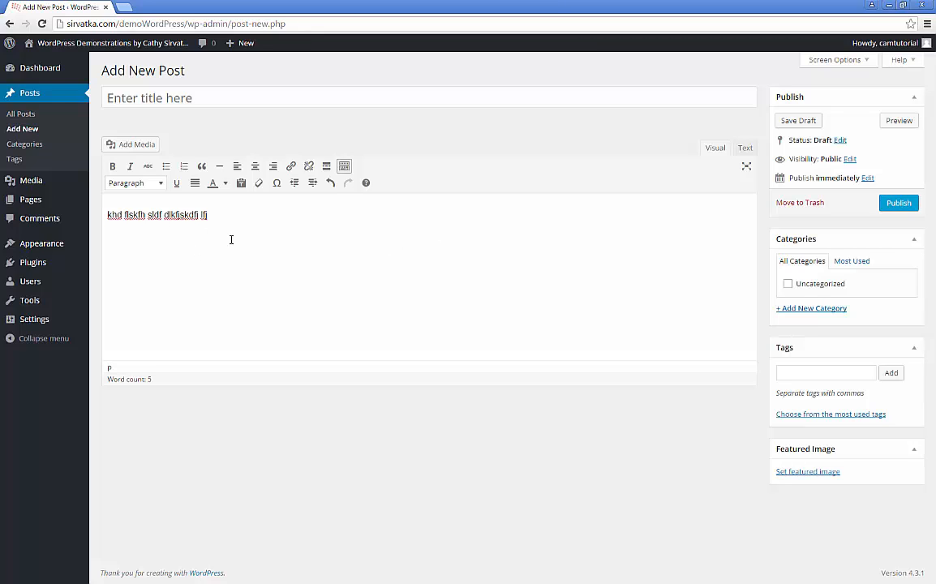
pyautogui.write('sdfhsdlfkj dsfsdlfkjd fl')
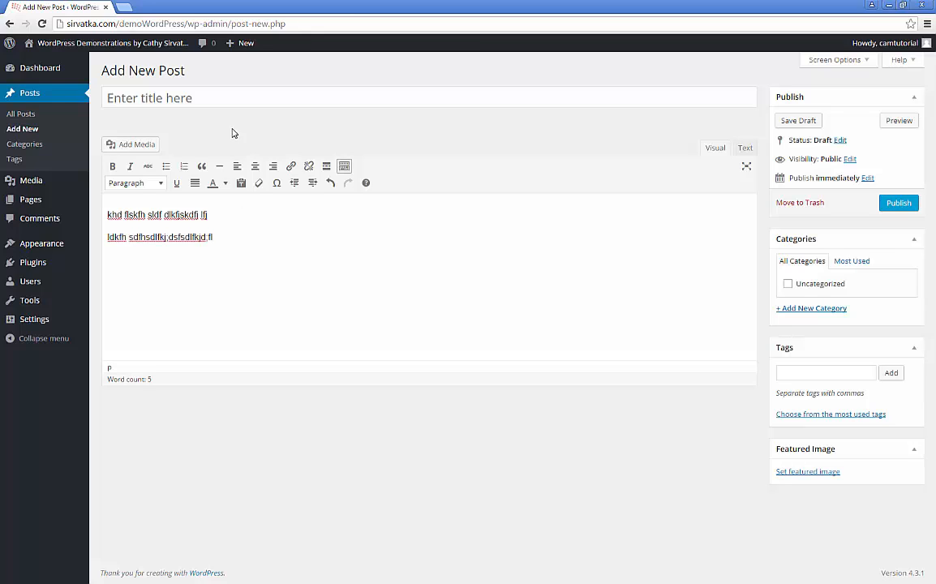
# Step: Title the post 'aldskfj ;sdkf' and select both body paragraphs
pyautogui.click(226, 99)
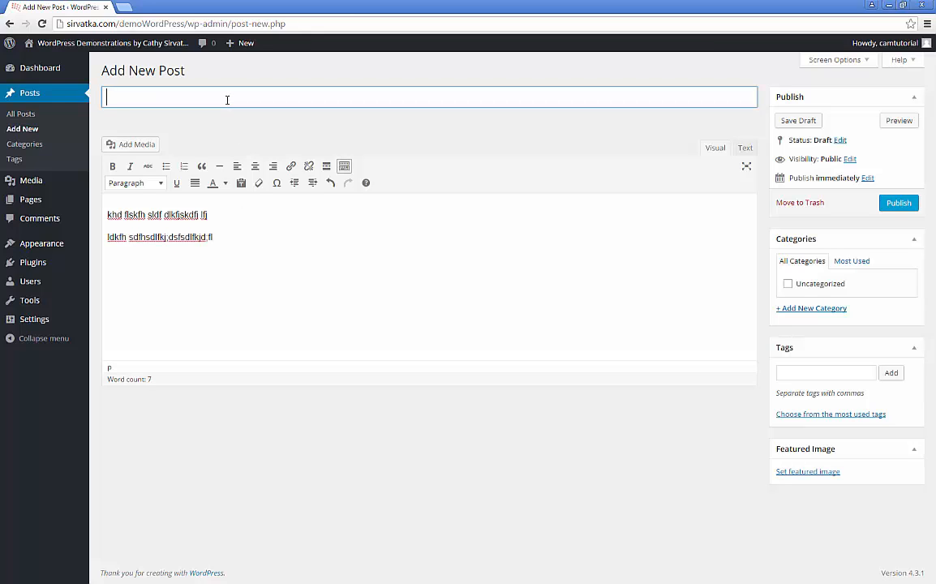
pyautogui.write('aldskfj ;sdkf')
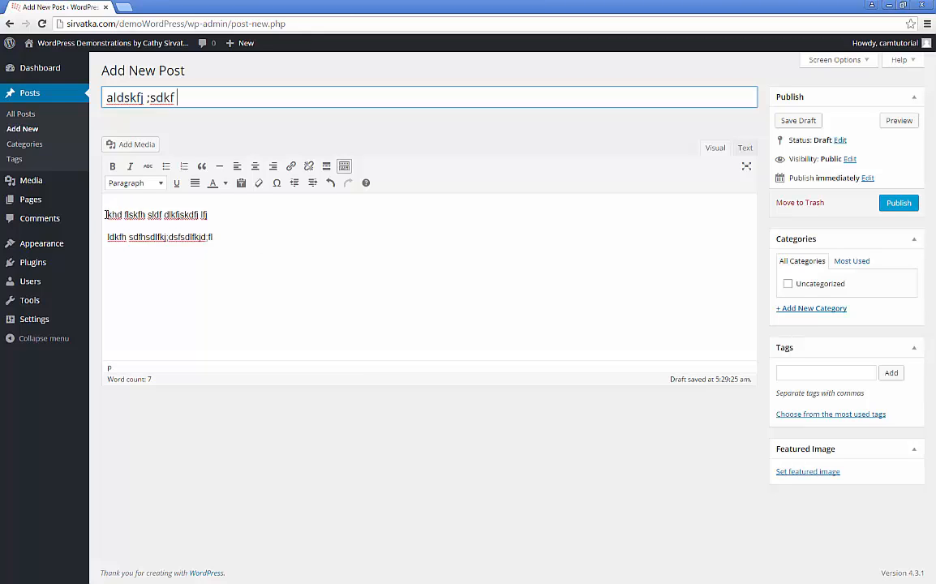
pyautogui.moveTo(106, 215); pyautogui.dragTo(253, 236)
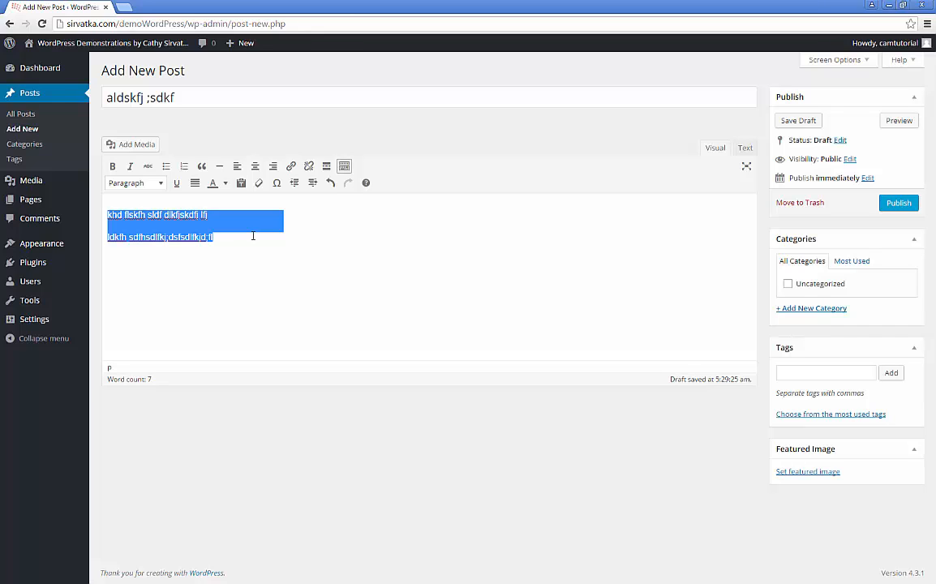
# Step: Overwrite the selected paragraphs with 'This is my blog and I'm writing off the top of my head.'
pyautogui.write('Th')
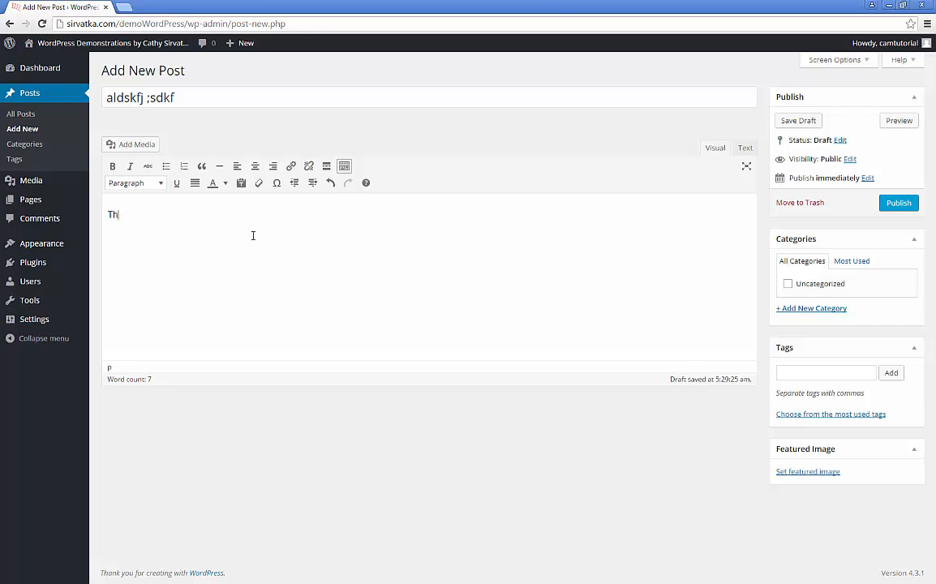
pyautogui.write("is is my blog and I'm writing off")
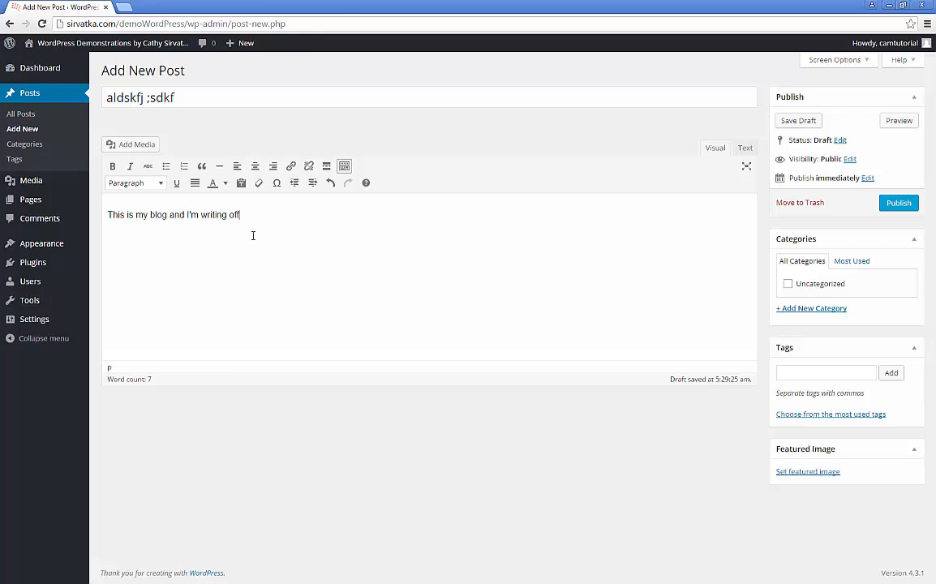
pyautogui.write(' the top of my head.')
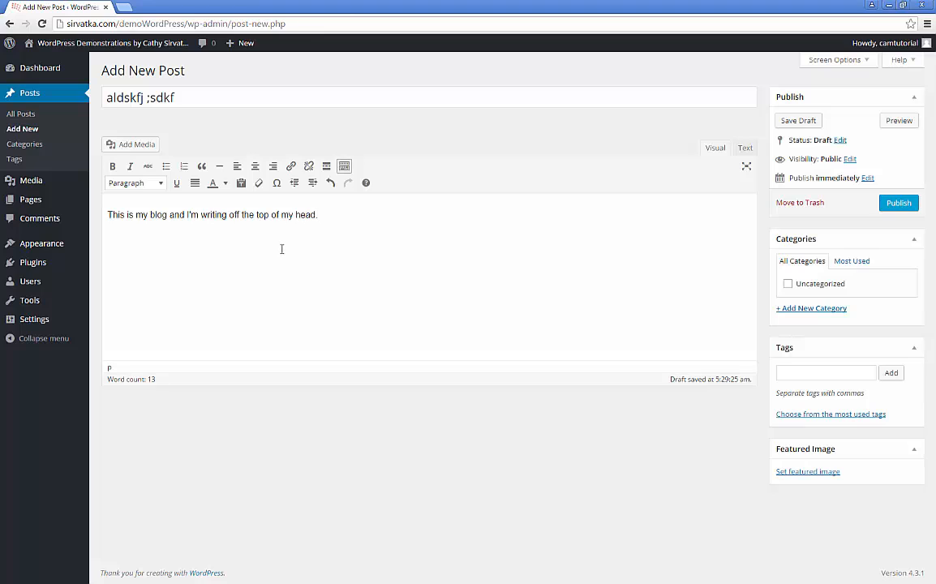
# Step: Save the draft and delete the blank paragraph above 'This is my blog and I'm writing off the top of my head.'
pyautogui.click(799, 121)
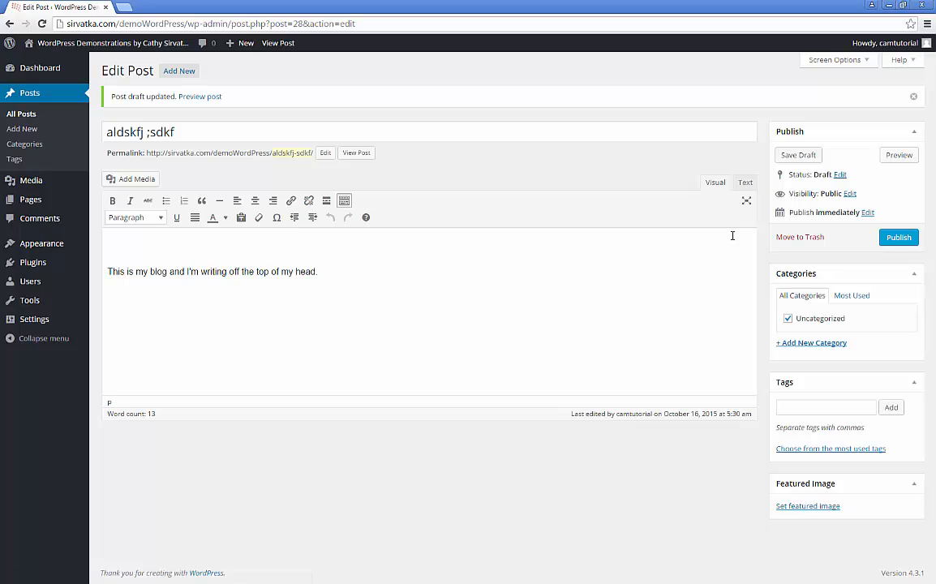
pyautogui.click(121, 247)
pyautogui.click(106, 271)
pyautogui.press('BackSpace')
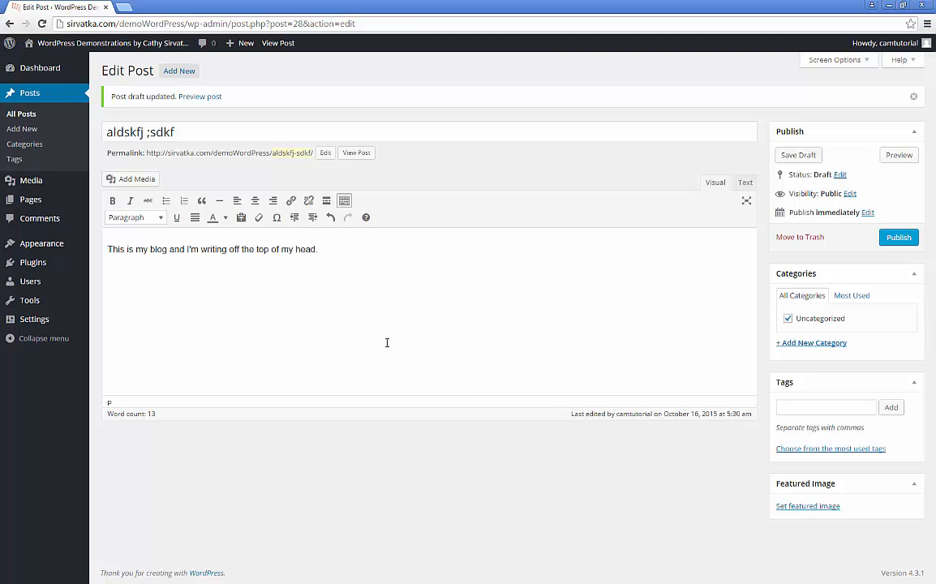
# Step: Switch to Word, scroll through the two-page UP DOWN PERISCOPE article, and return to the top
pyautogui.hotkey('alt', 'Tab')
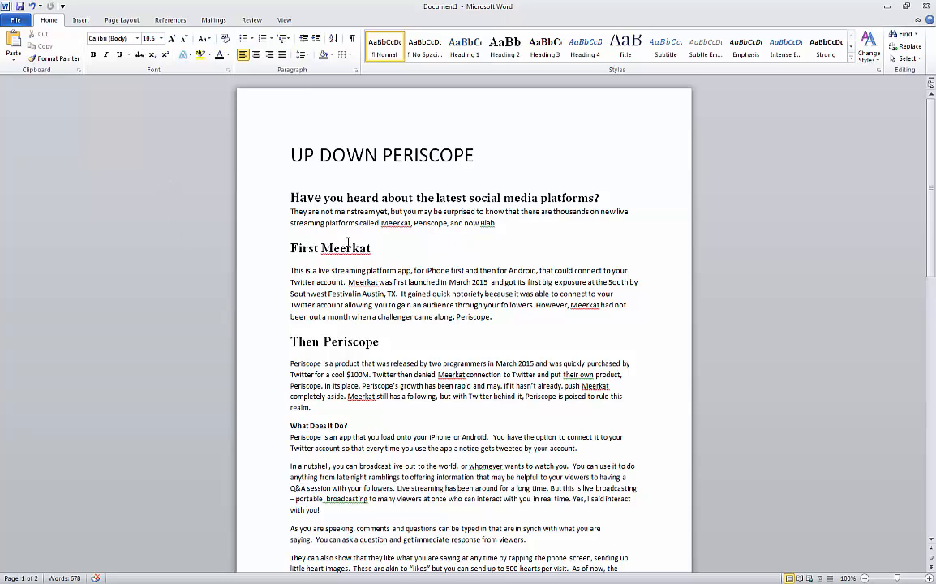
pyautogui.scroll(-4, 486, 320)
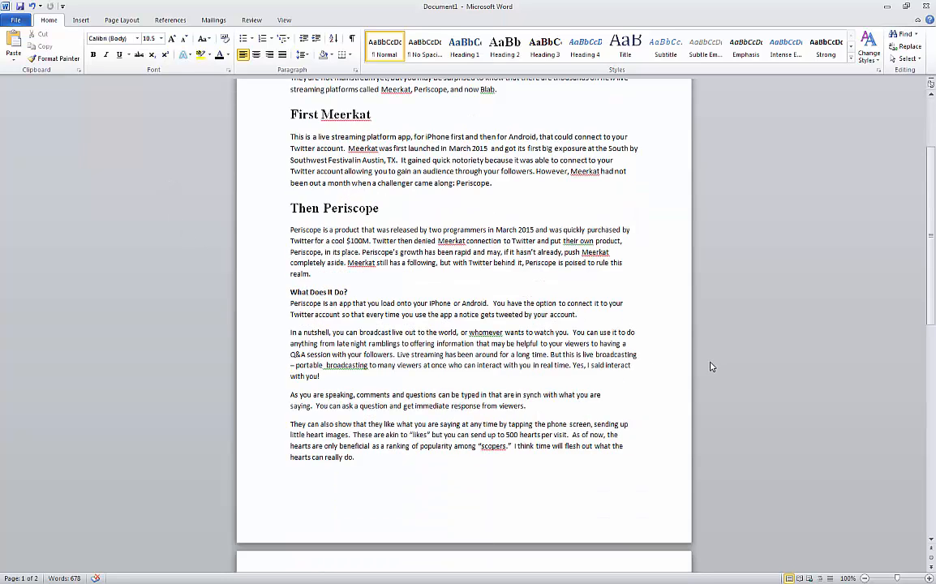
pyautogui.scroll(-3, 712, 365)
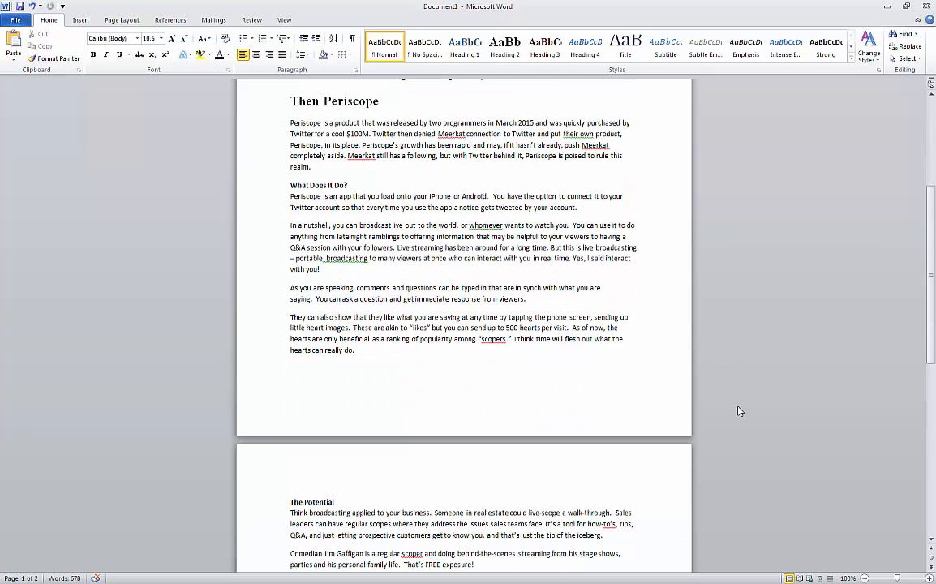
pyautogui.scroll(-7, 739, 421)
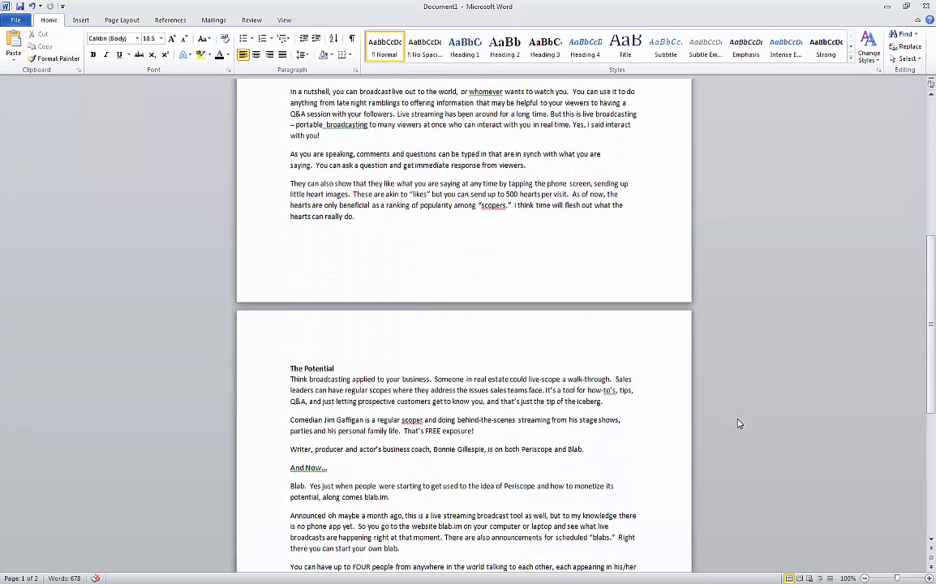
pyautogui.scroll(5, 739, 424)
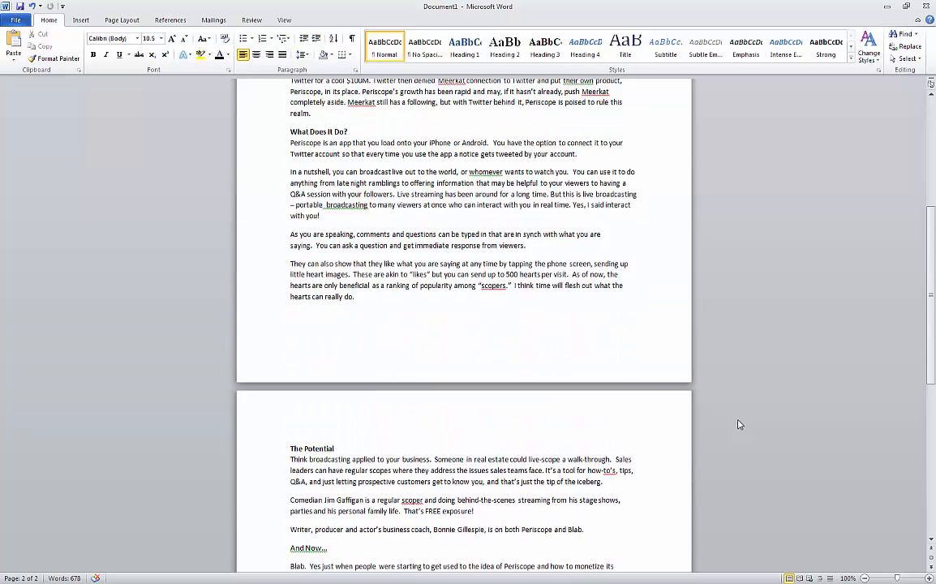
pyautogui.scroll(8, 738, 423)
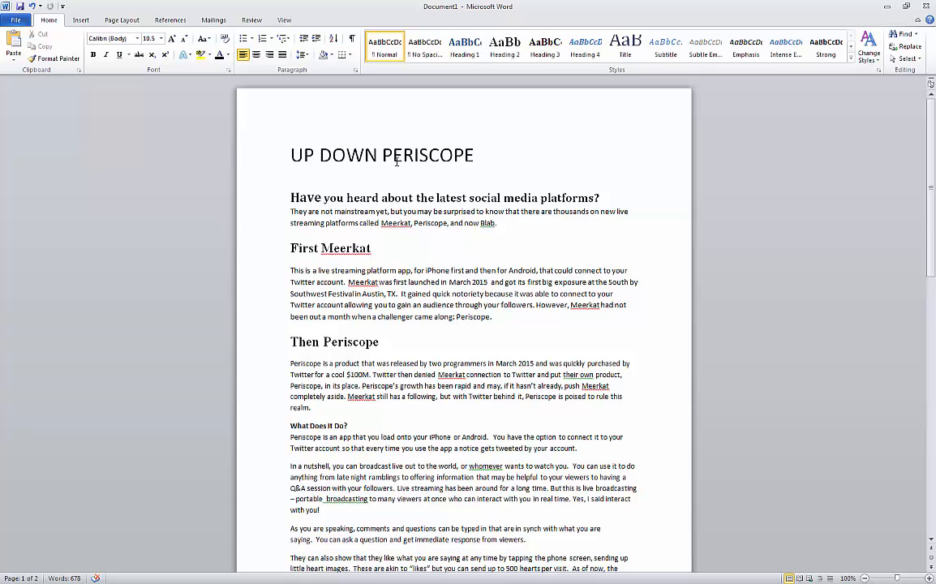
# Step: Select all 678 words of the UP DOWN PERISCOPE document with Ctrl+A and copy them
pyautogui.moveTo(335, 160); pyautogui.dragTo(364, 161)
pyautogui.click(381, 205)
pyautogui.hotkey('ctrl', 'a')
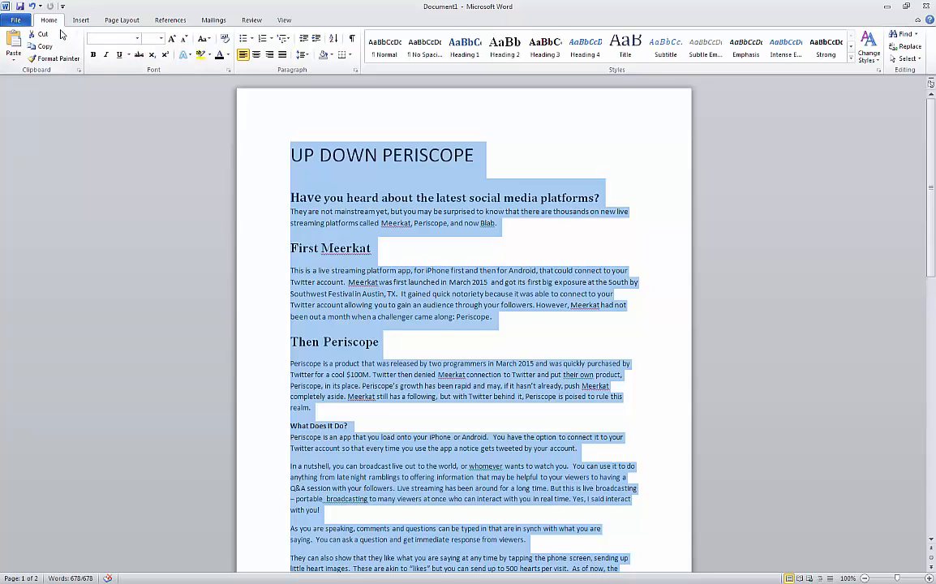
pyautogui.click(305, 154)
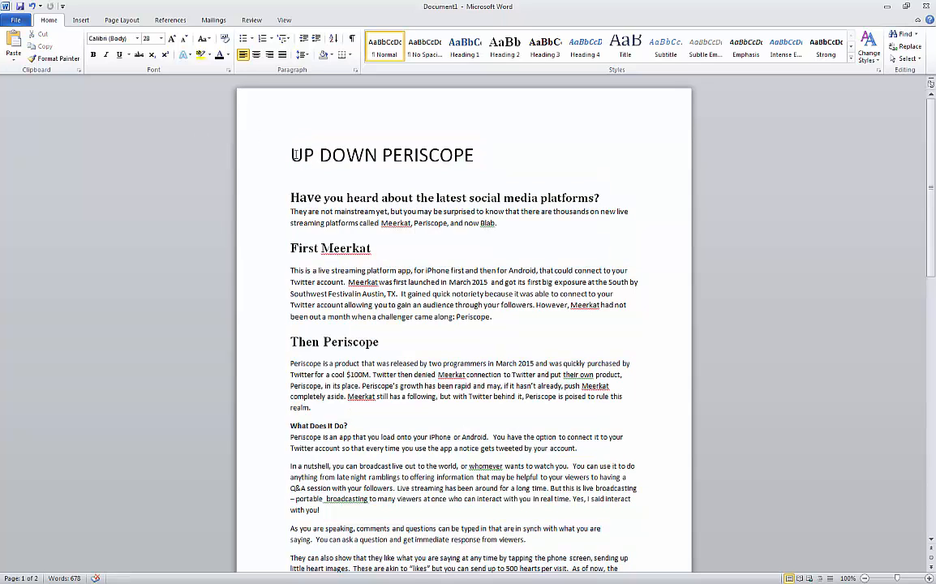
pyautogui.doubleClick(302, 154)
pyautogui.hotkey('ctrl', 'a')
pyautogui.scroll(-9, 462, 325)
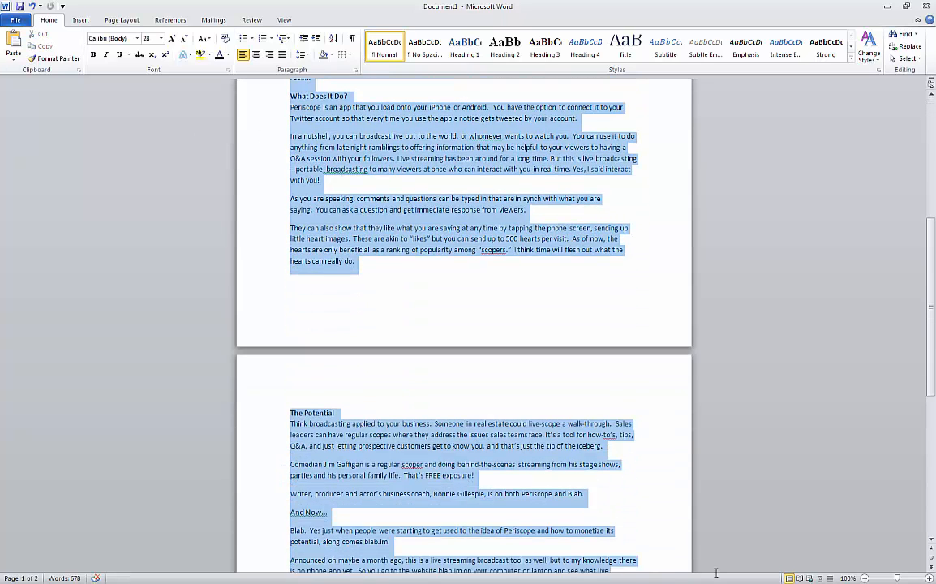
pyautogui.scroll(-5, 378, 435)
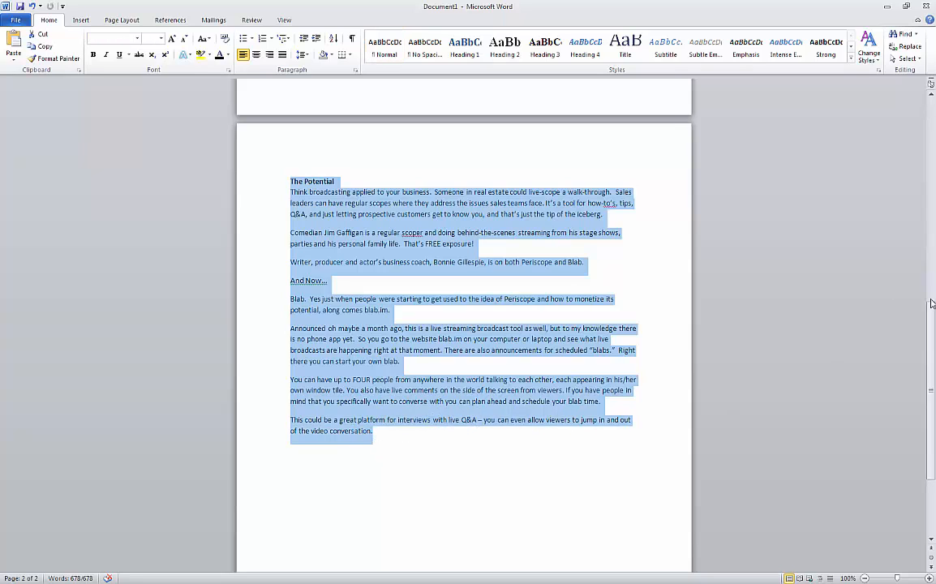
pyautogui.click(43, 47)
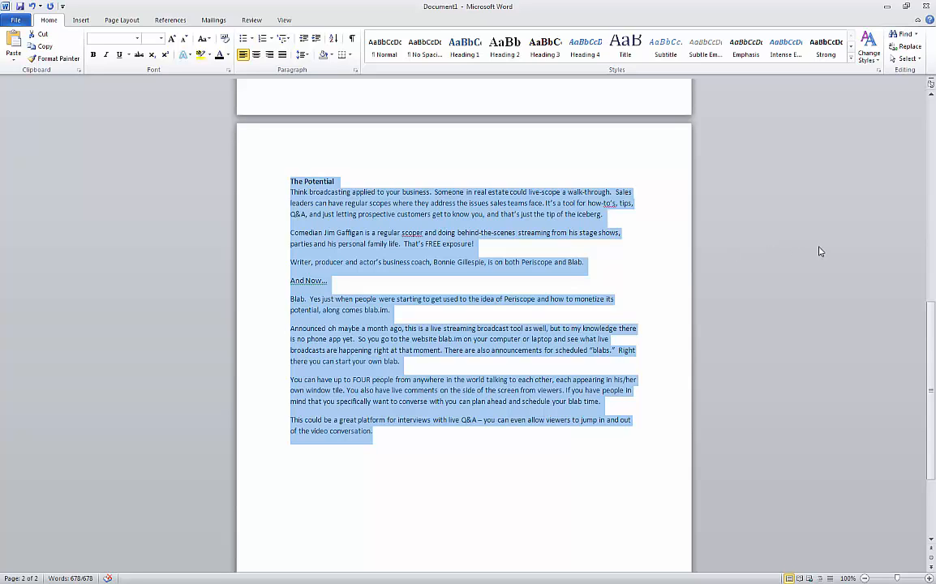
# Step: Back in the WordPress editor, replace the placeholder sentence with the pasted Word article
pyautogui.hotkey('alt', 'Tab')
pyautogui.press('Tab')
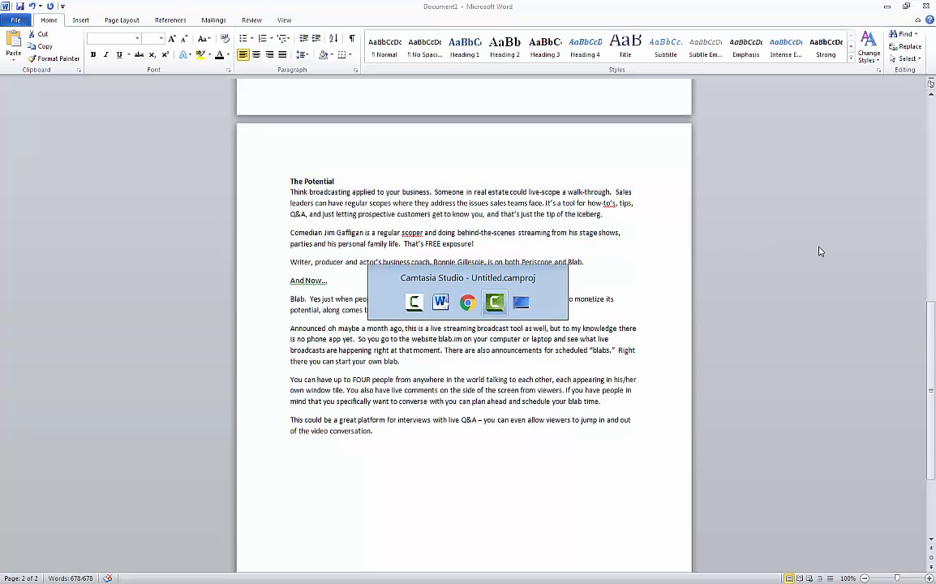
pyautogui.press('Tab')
pyautogui.press('Tab')
pyautogui.press('Tab')
pyautogui.press('Tab')
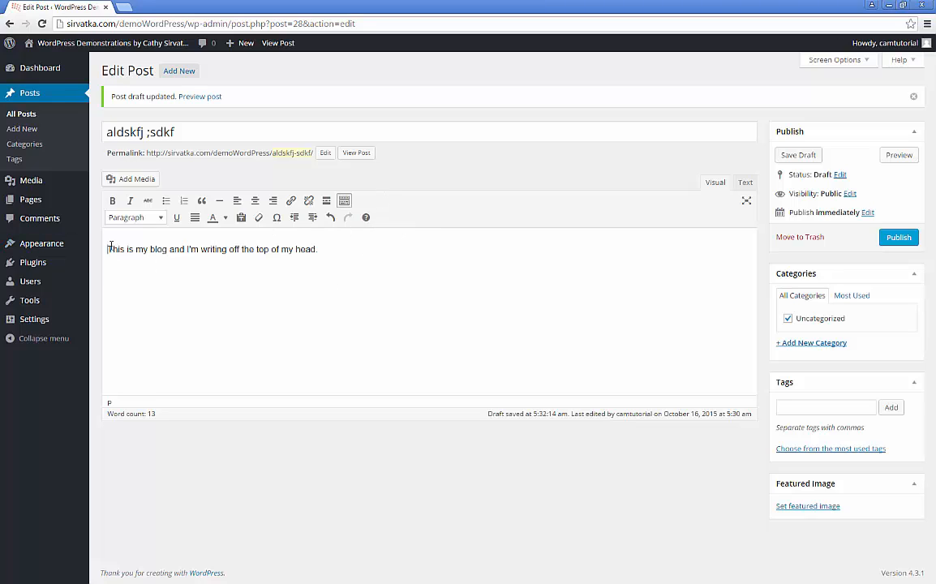
pyautogui.moveTo(105, 247); pyautogui.dragTo(428, 251)
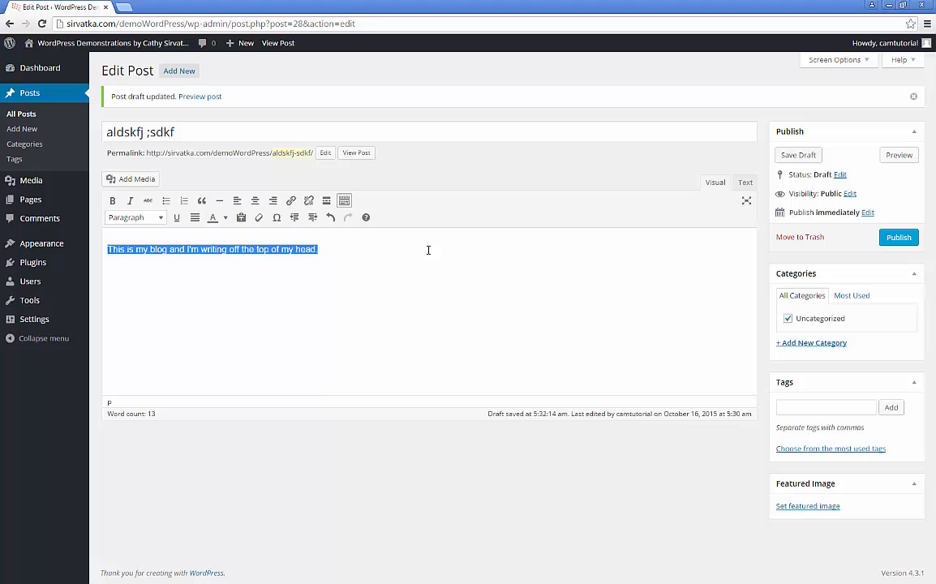
pyautogui.press('BackSpace')
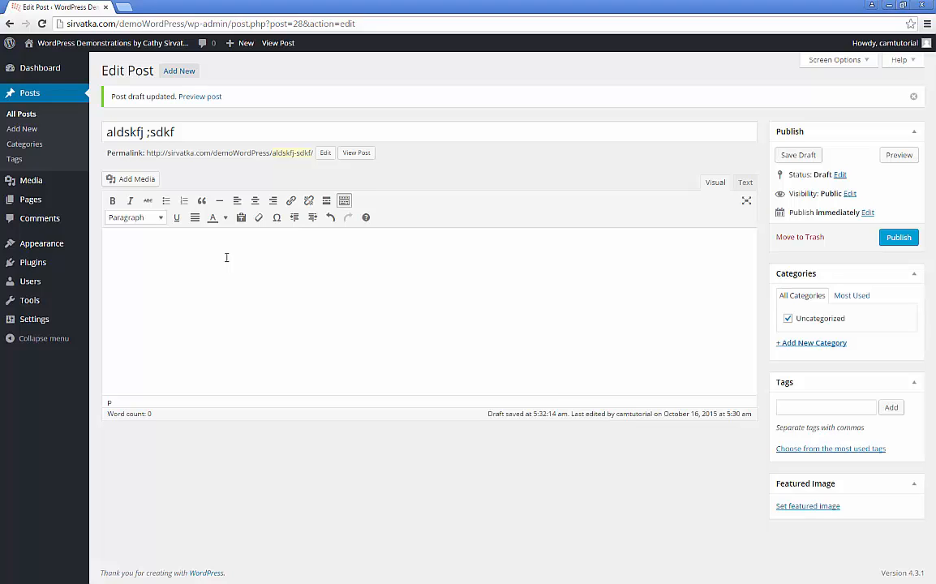
pyautogui.hotkey('ctrl', 'v')
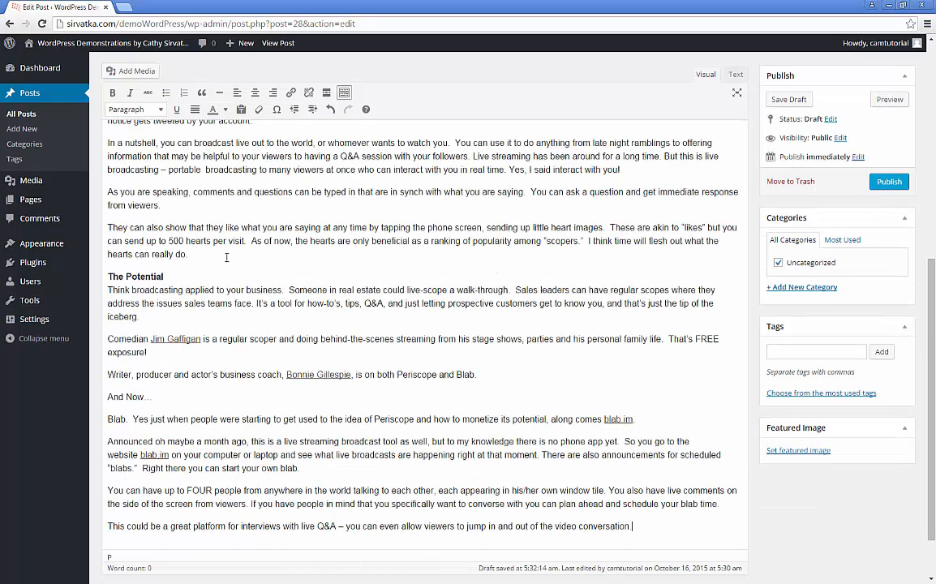
pyautogui.scroll(5, 385, 235)
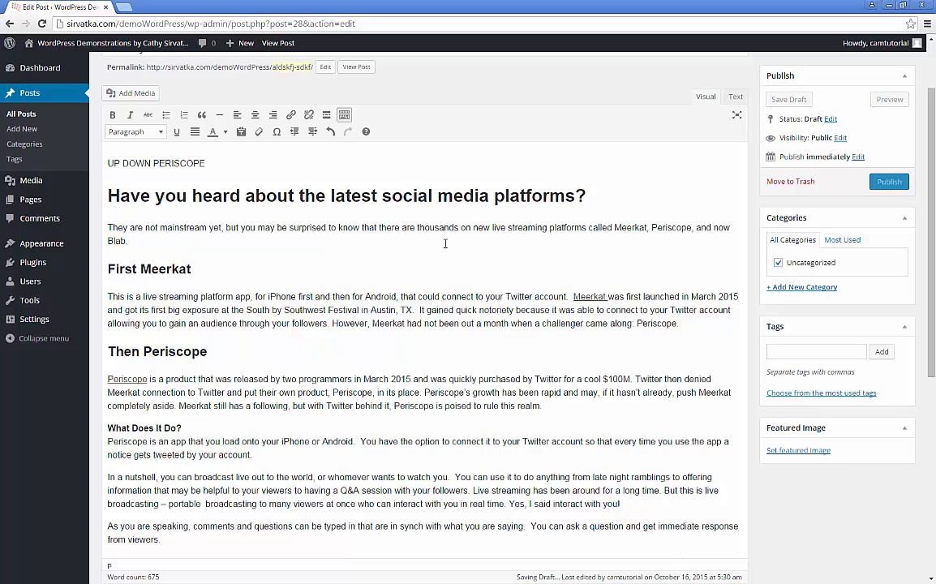
# Step: Undo the formatted paste, enable 'Paste as text', and paste the article again unformatted
pyautogui.hotkey('ctrl', 'z')
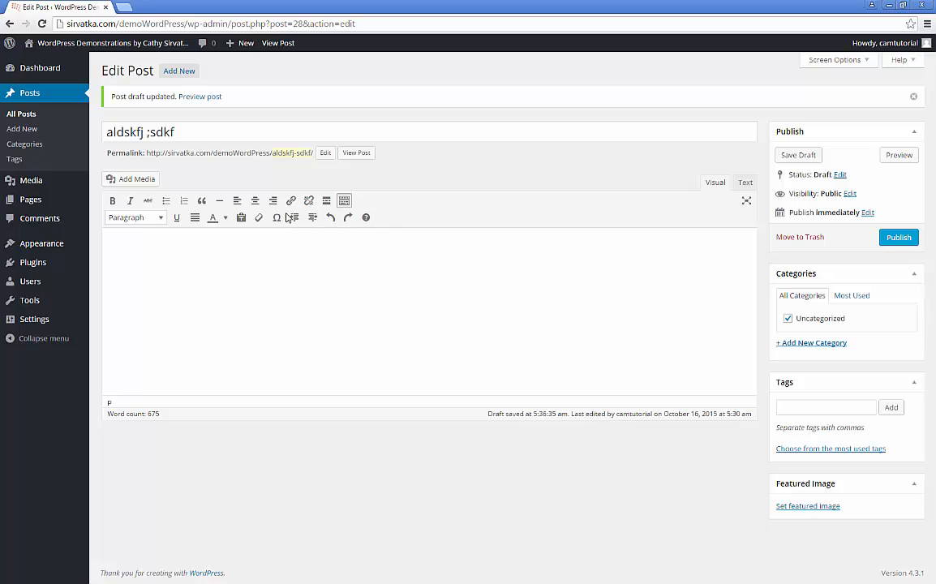
pyautogui.click(241, 220)
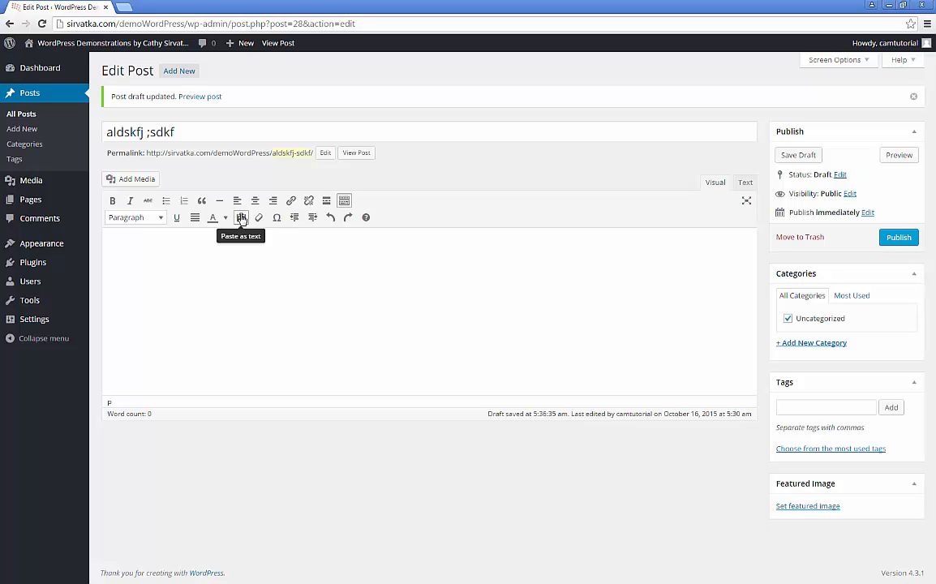
pyautogui.click(240, 219)
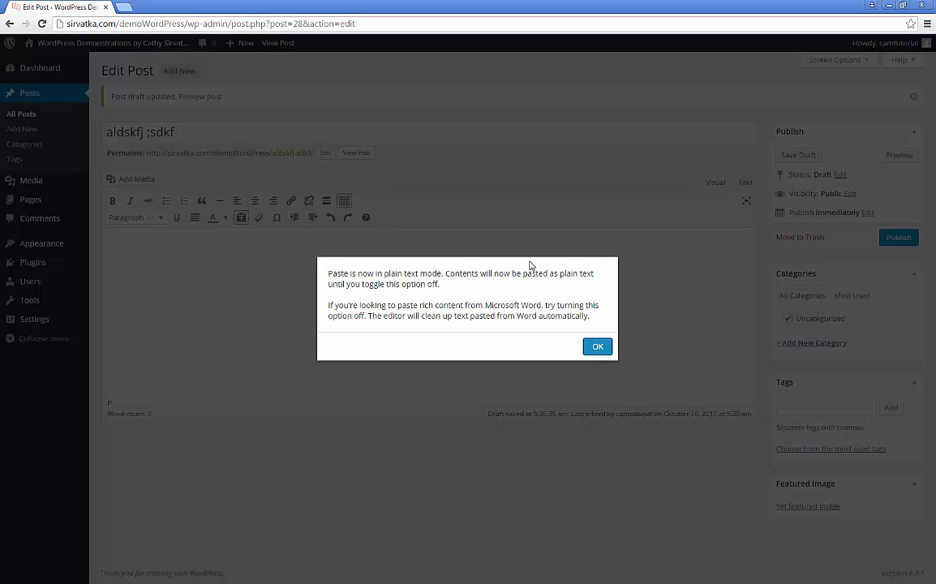
pyautogui.click(598, 347)
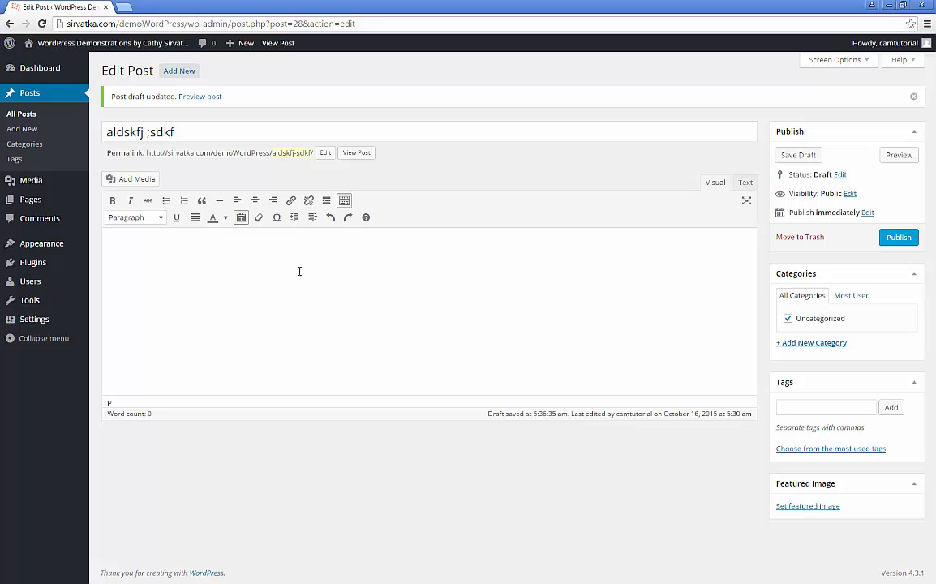
pyautogui.hotkey('ctrl', 'v')
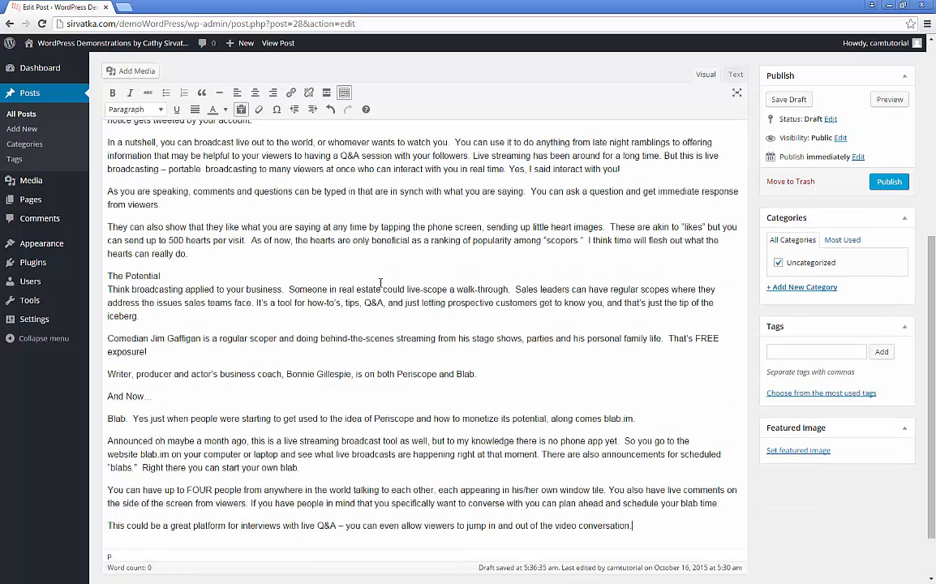
pyautogui.scroll(5, 343, 283)
pyautogui.scroll(1, 380, 314)
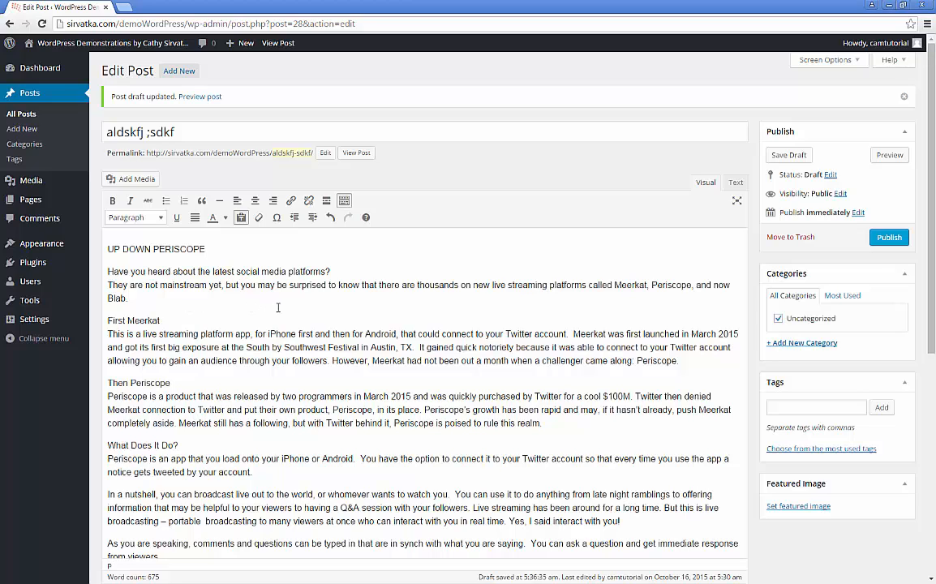
pyautogui.scroll(-3, 227, 340)
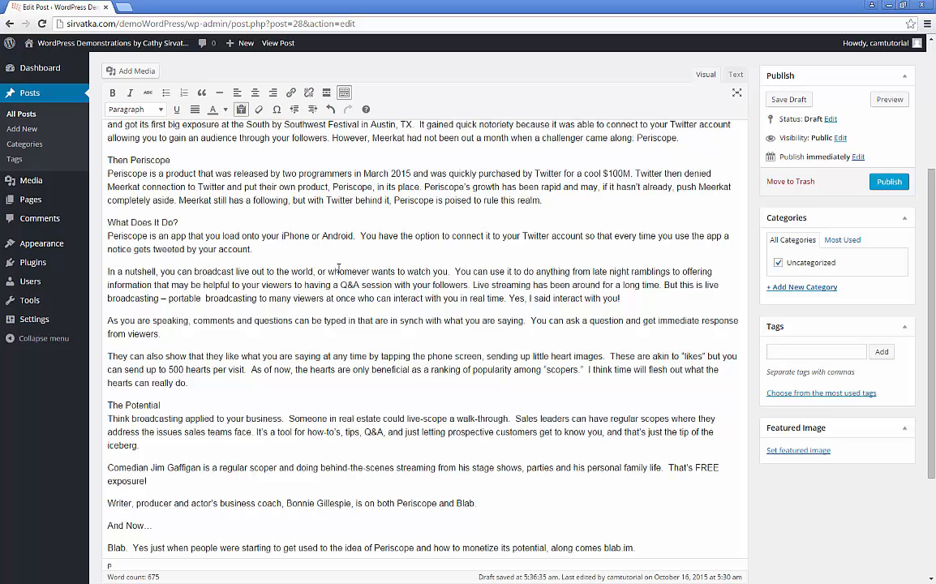
pyautogui.click(106, 272)
pyautogui.press('BackSpace')
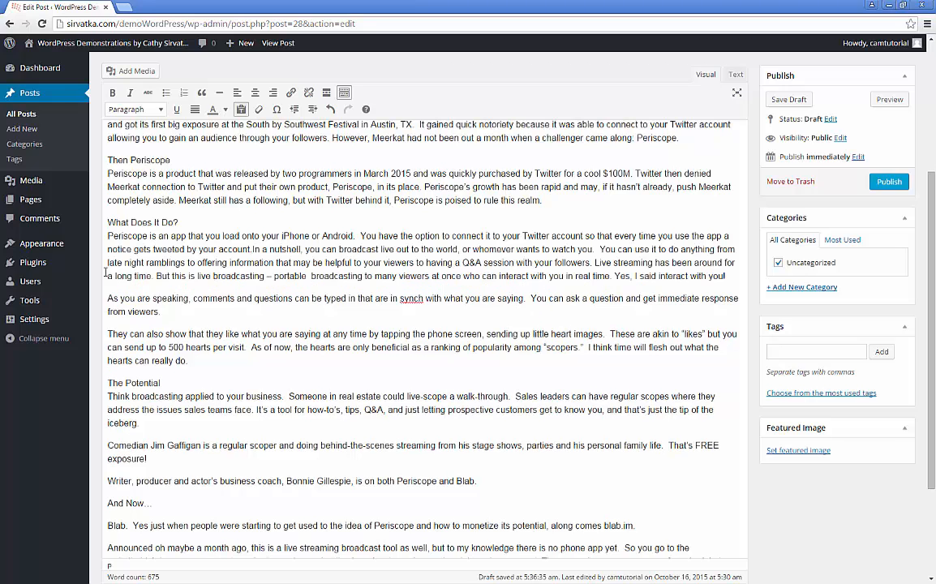
pyautogui.press('Return')
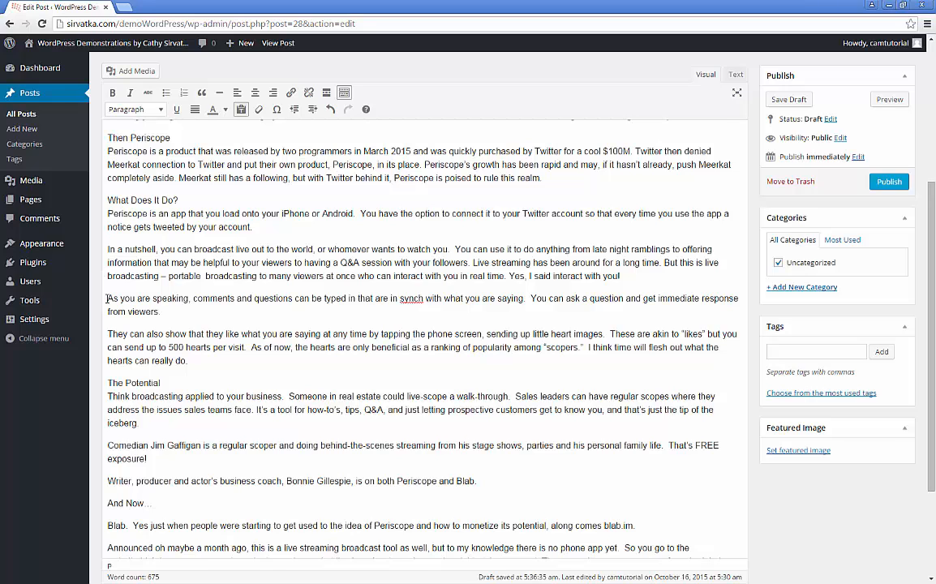
pyautogui.click(107, 299)
pyautogui.press('BackSpace')
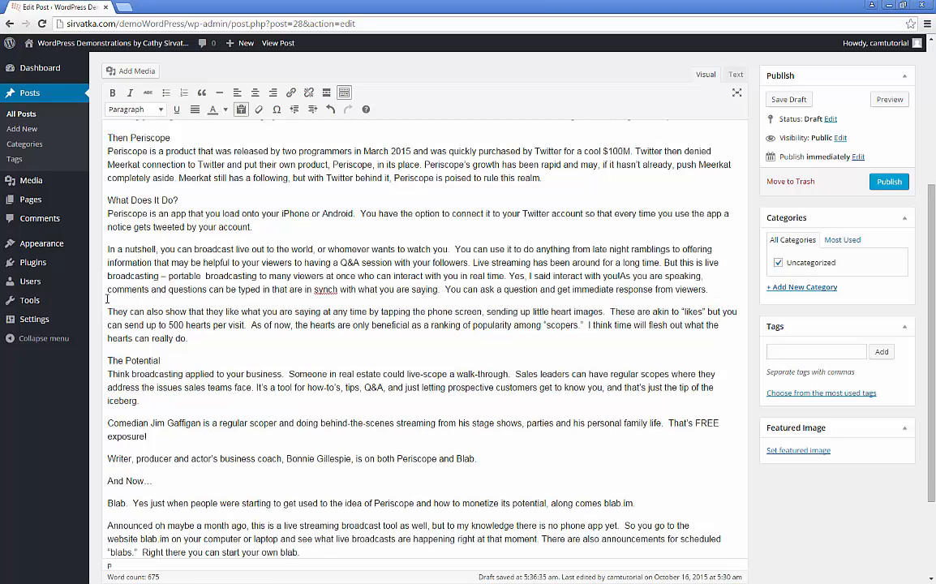
pyautogui.press('Return')
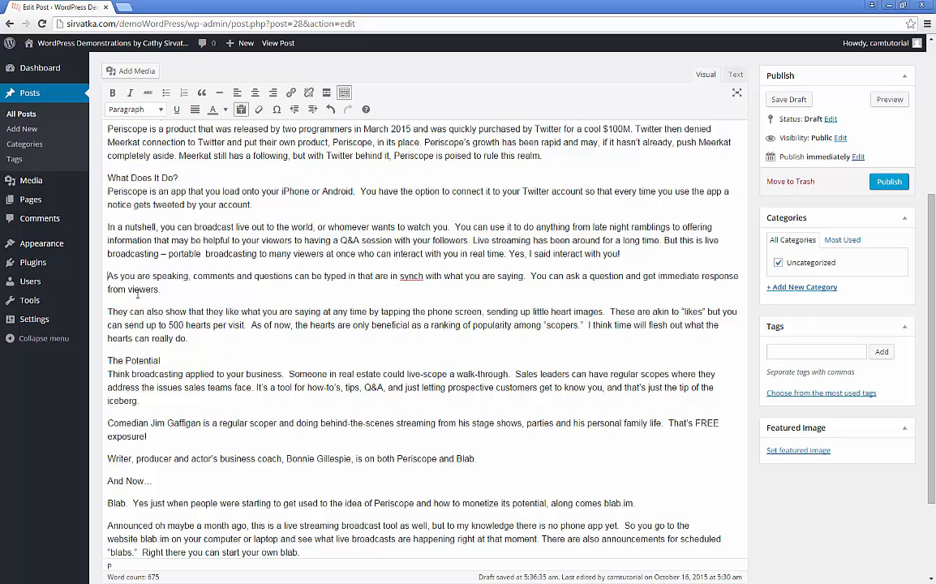
# Step: Delete the empty line above 'Have you heard…' and select that opening question line
pyautogui.scroll(3, 241, 319)
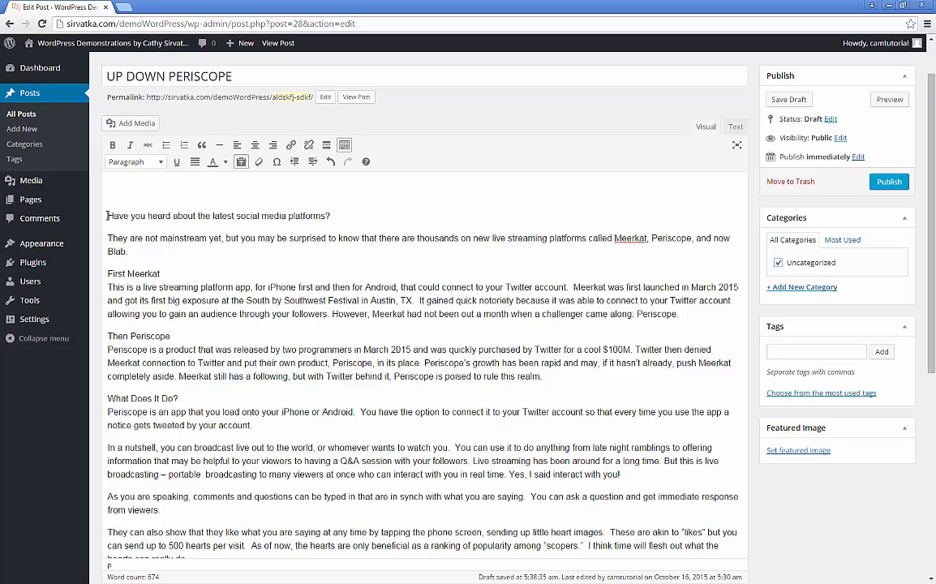
pyautogui.press('BackSpace')
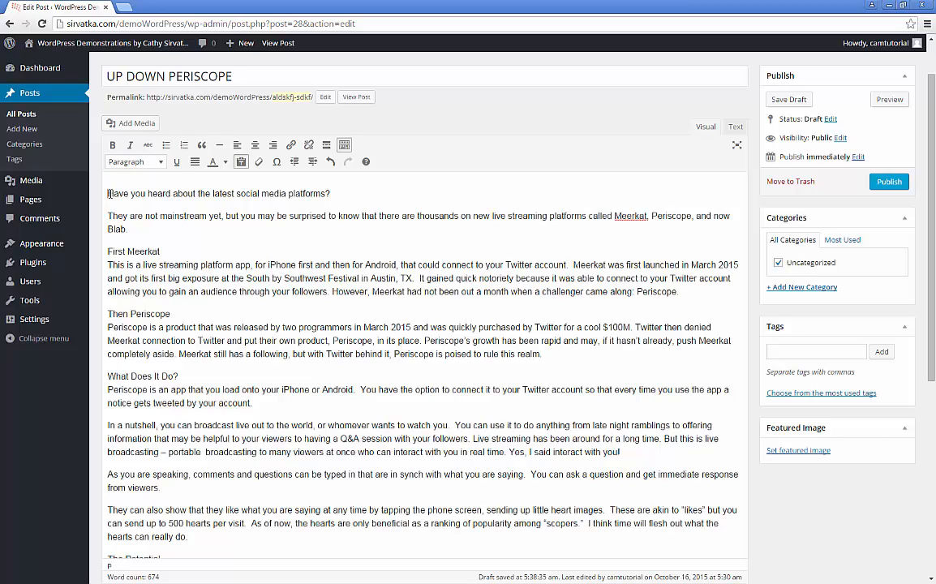
pyautogui.moveTo(108, 193); pyautogui.dragTo(345, 193)
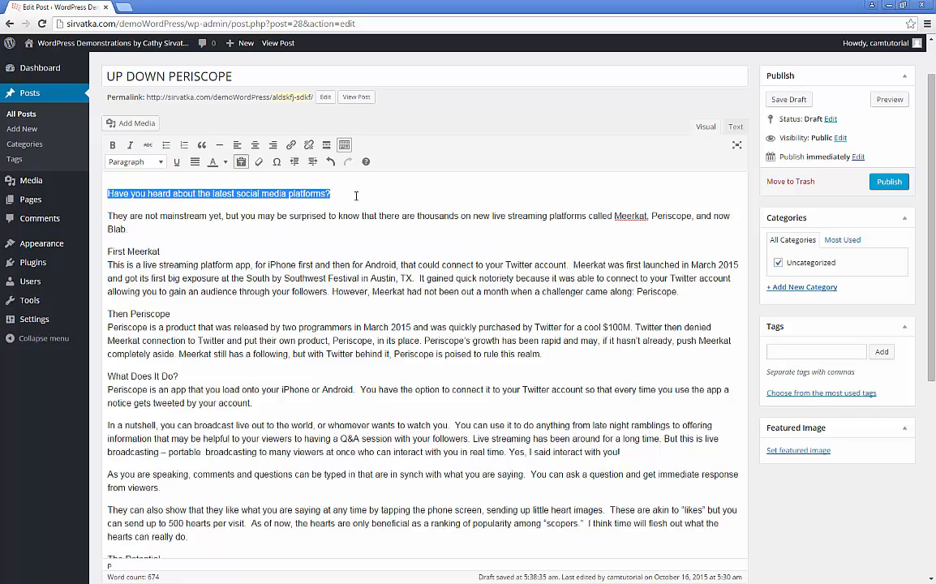
# Step: Format 'Have you heard about the latest social media platforms?' as Heading 2
pyautogui.click(162, 164)
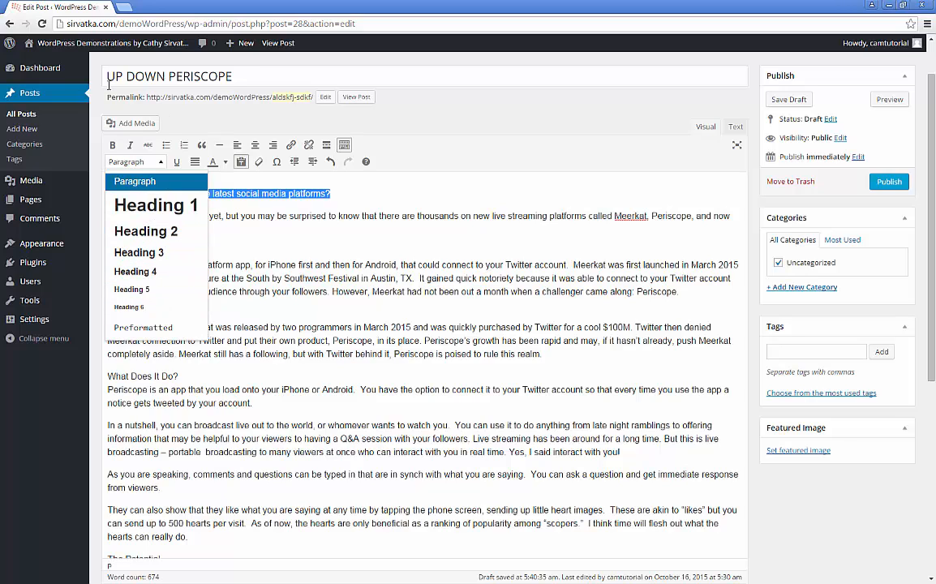
pyautogui.click(170, 233)
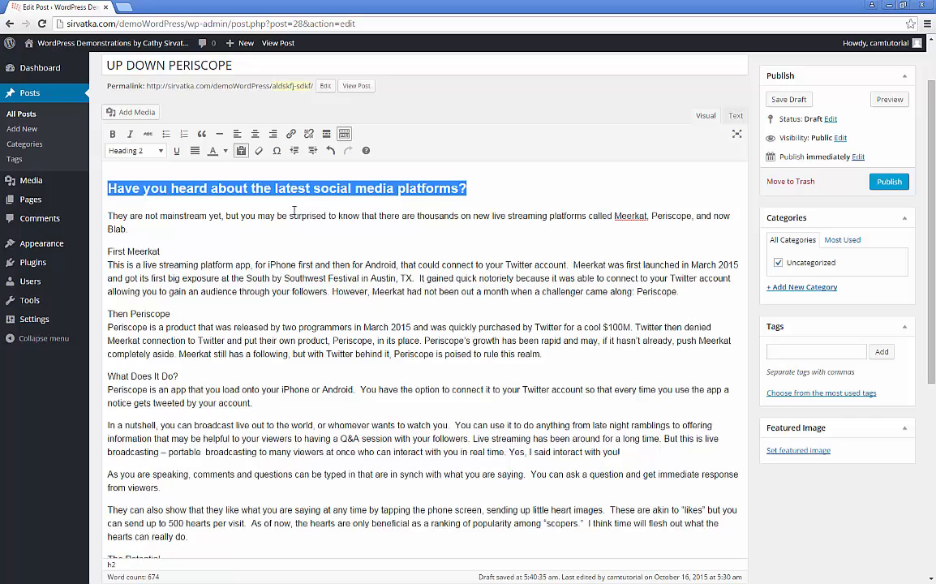
pyautogui.click(143, 174)
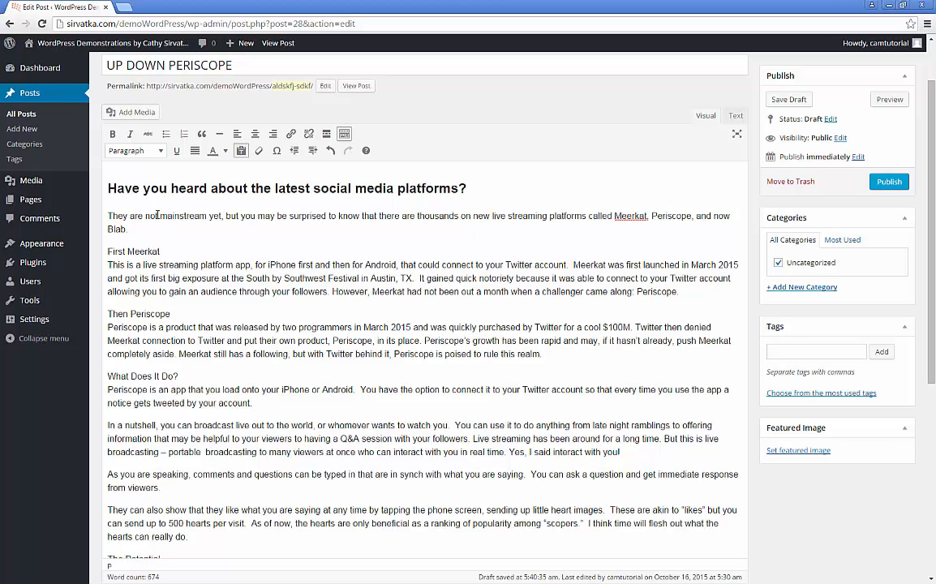
pyautogui.click(106, 216)
pyautogui.moveTo(109, 216); pyautogui.dragTo(150, 215)
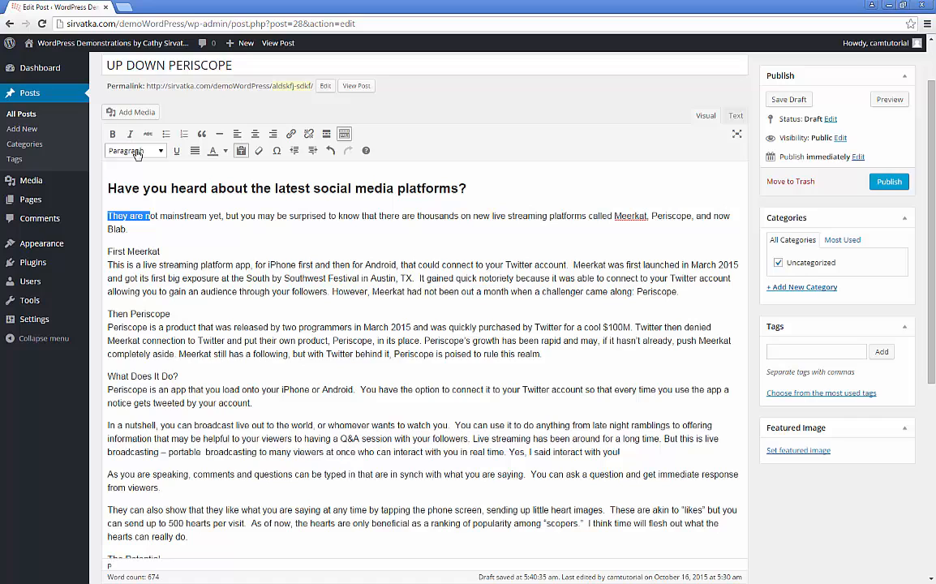
# Step: Split First Meerkat onto its own line and make it a Heading 3
pyautogui.click(179, 264)
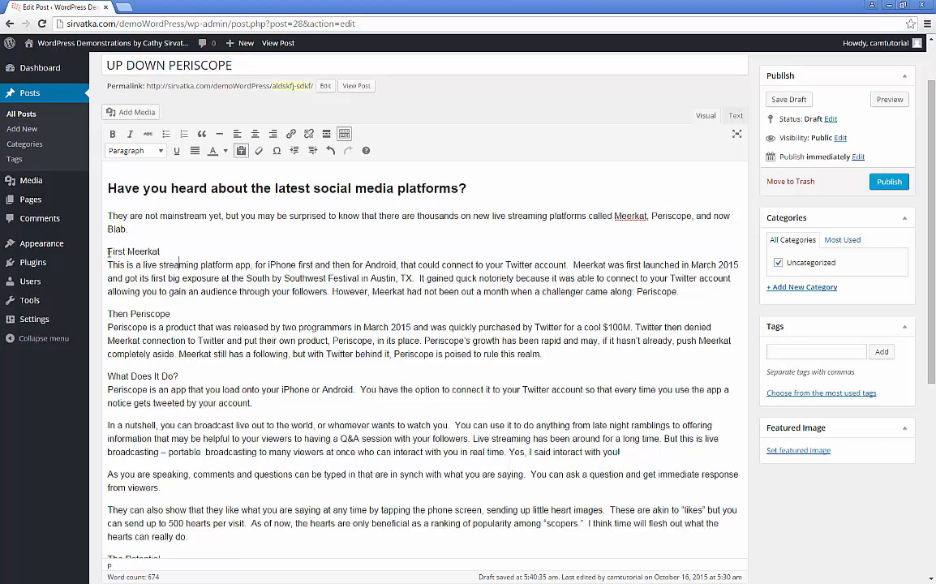
pyautogui.click(108, 264)
pyautogui.press('Return')
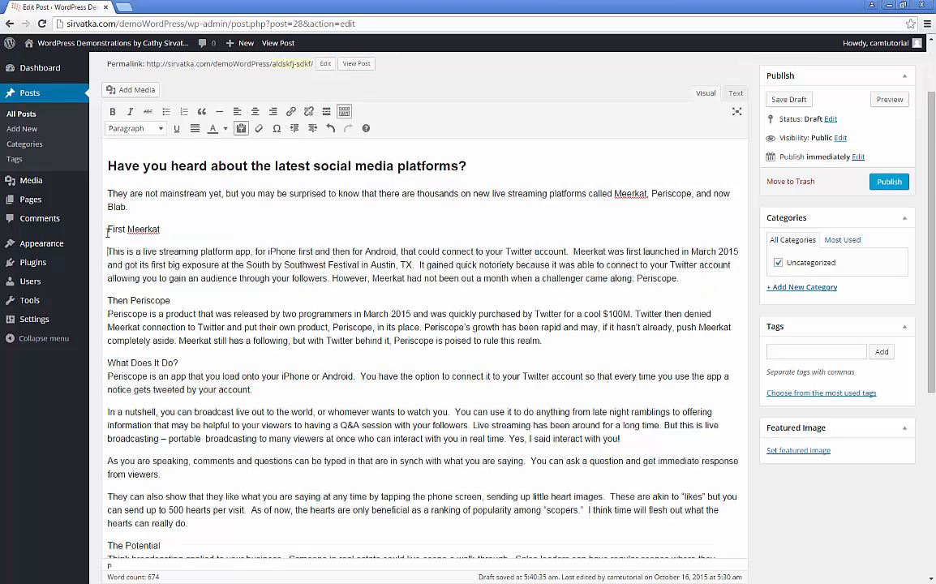
pyautogui.moveTo(107, 229); pyautogui.dragTo(182, 230)
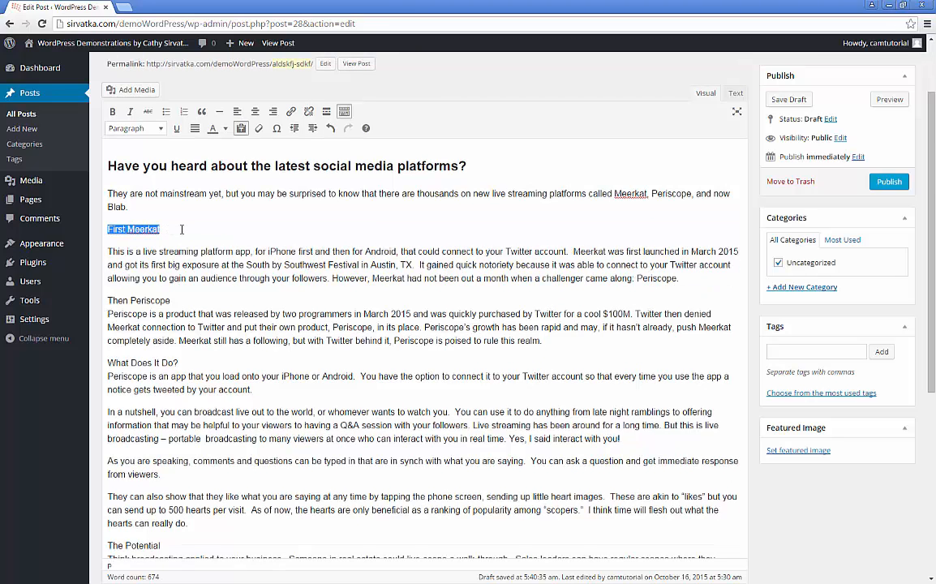
pyautogui.click(160, 131)
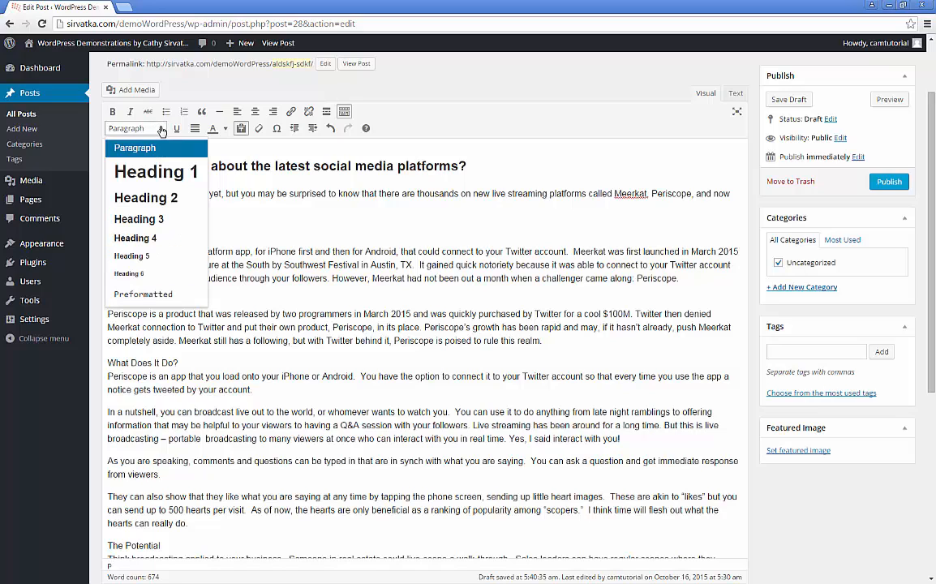
pyautogui.click(156, 220)
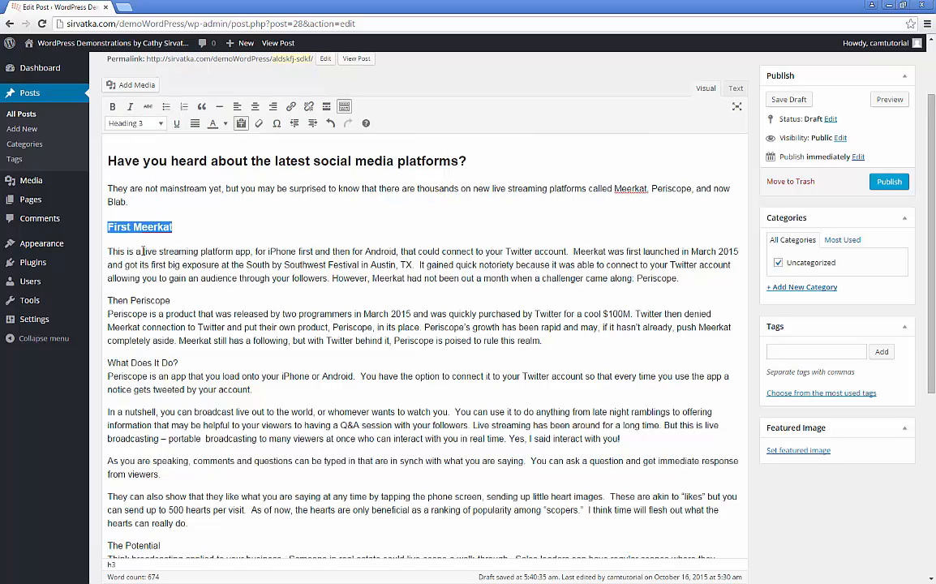
pyautogui.click(116, 252)
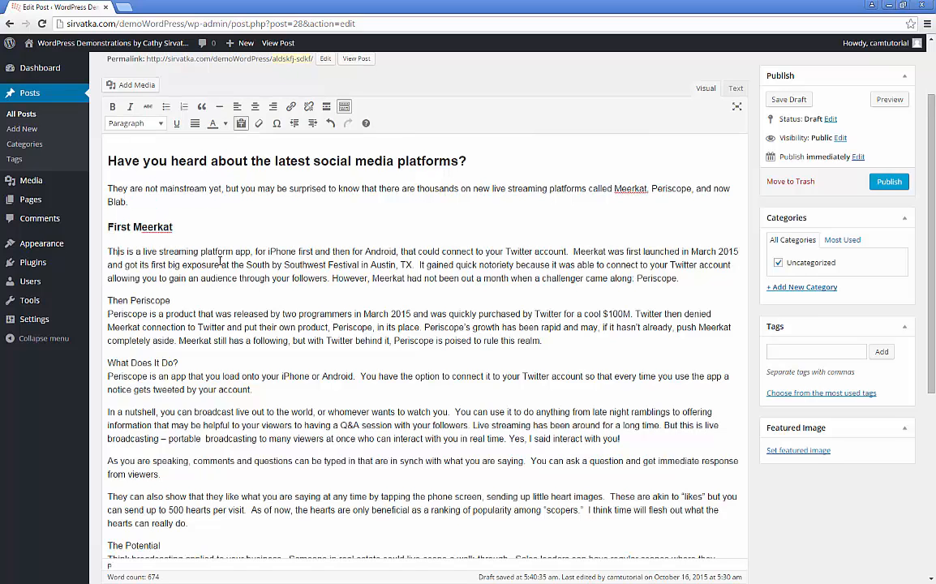
# Step: Separate Then Periscope from its body text and make it a Heading 3
pyautogui.click(109, 312)
pyautogui.press('BackSpace')
pyautogui.press('Return')
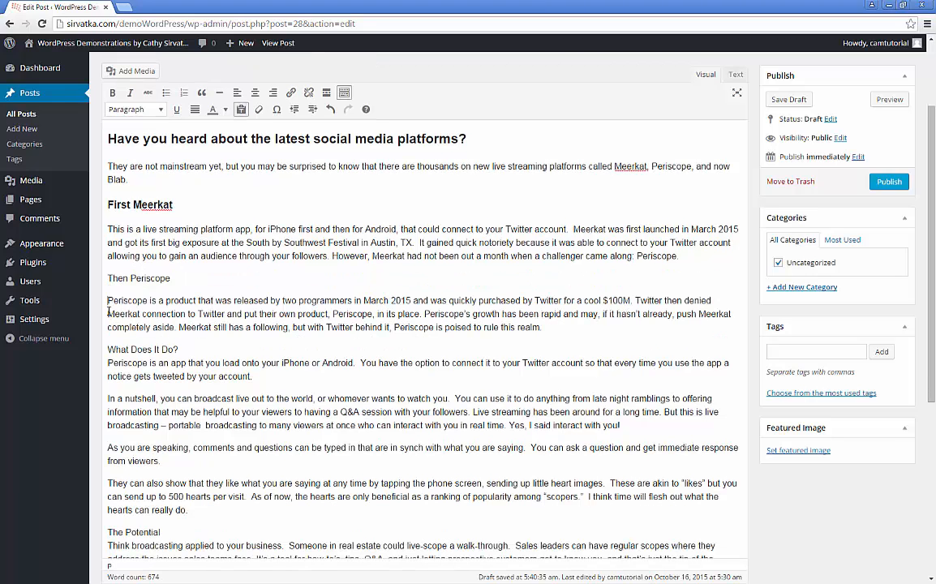
pyautogui.moveTo(105, 278); pyautogui.dragTo(193, 278)
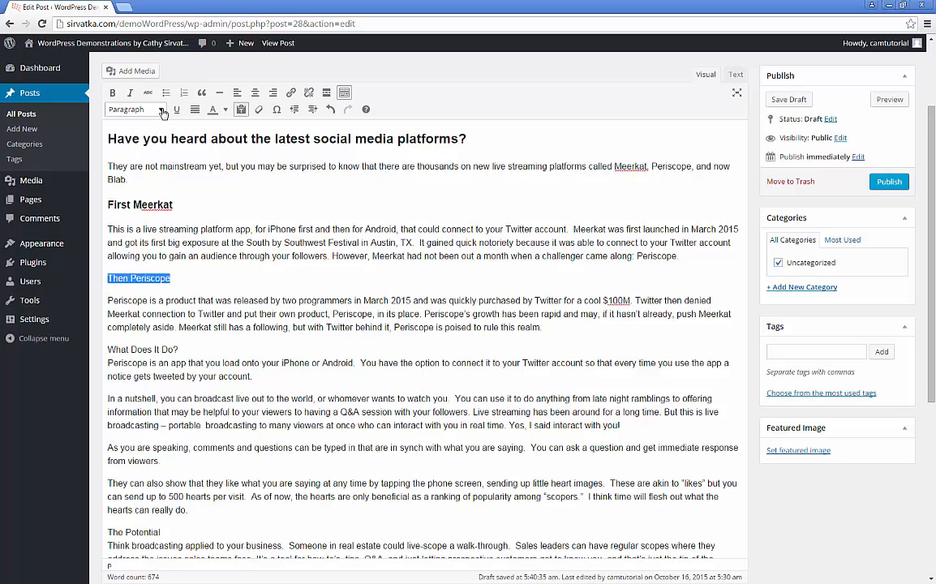
pyautogui.click(144, 109)
pyautogui.click(154, 201)
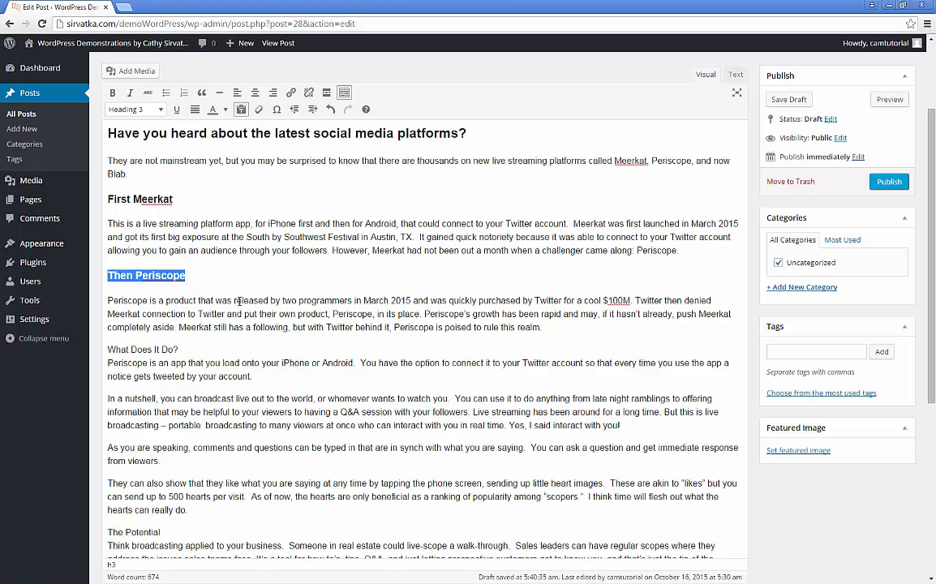
# Step: Separate the 'Periscope is an app…' text from the What Does It Do? line
pyautogui.click(108, 363)
pyautogui.press('BackSpace')
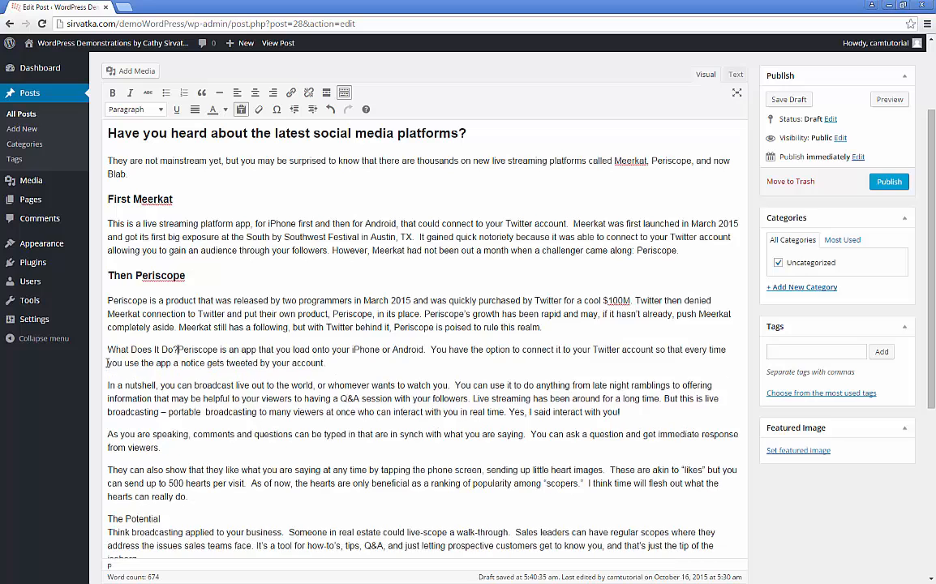
pyautogui.press('Return')
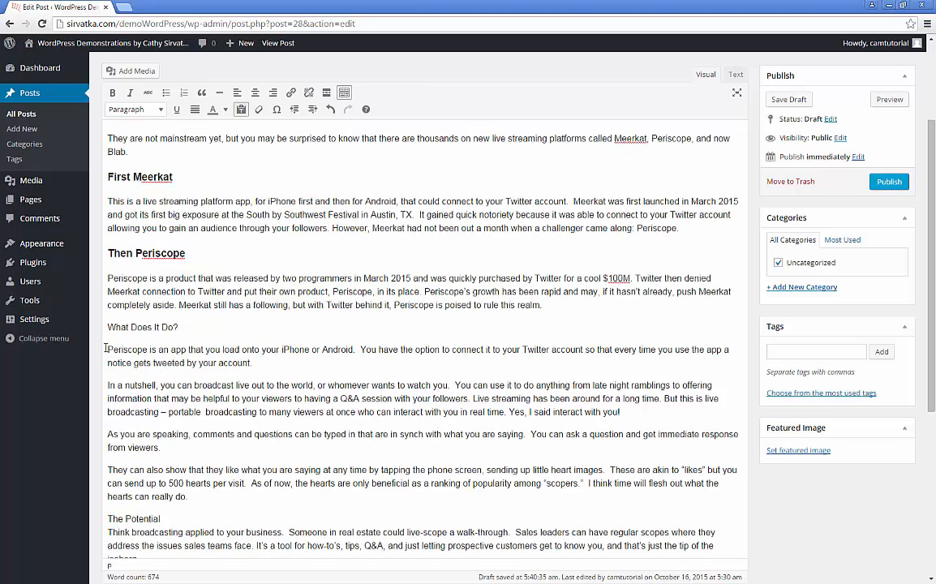
pyautogui.press('BackSpace')
pyautogui.hotkey('shift', 'Return')
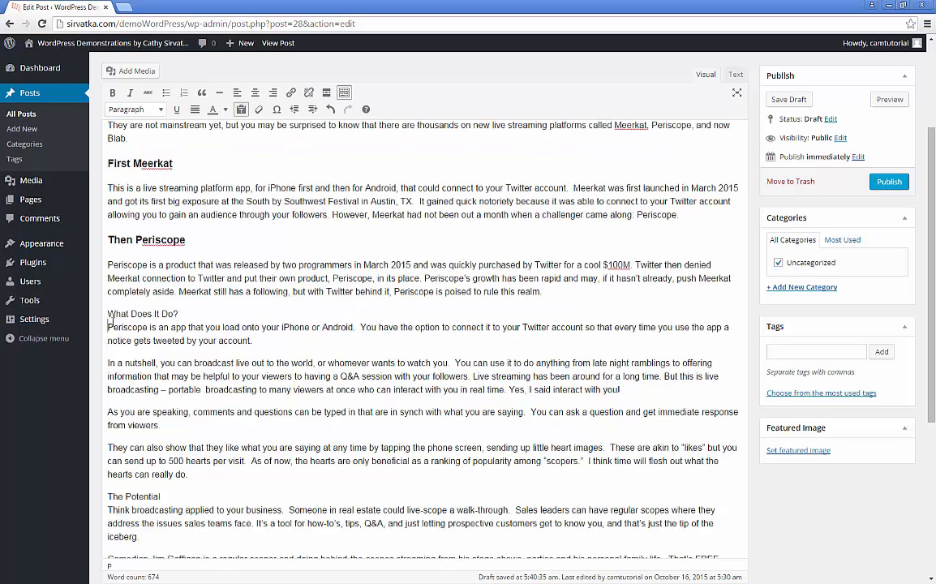
pyautogui.moveTo(109, 314); pyautogui.dragTo(107, 320)
pyautogui.click(109, 321)
# Step: Make What Does It Do? a Heading 3, keeping its body text a separate paragraph
pyautogui.click(146, 108)
pyautogui.click(139, 200)
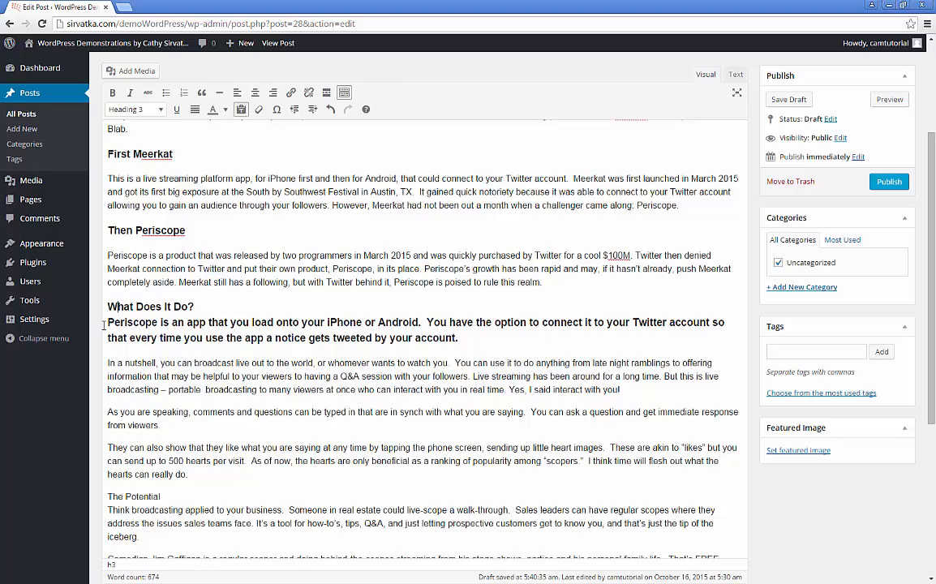
pyautogui.hotkey('ctrl', 'z')
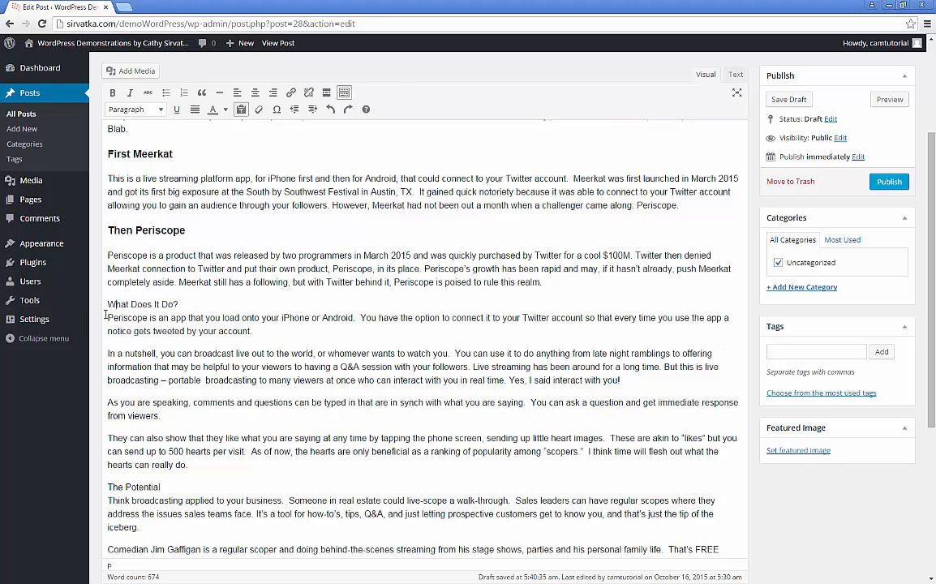
pyautogui.press('BackSpace')
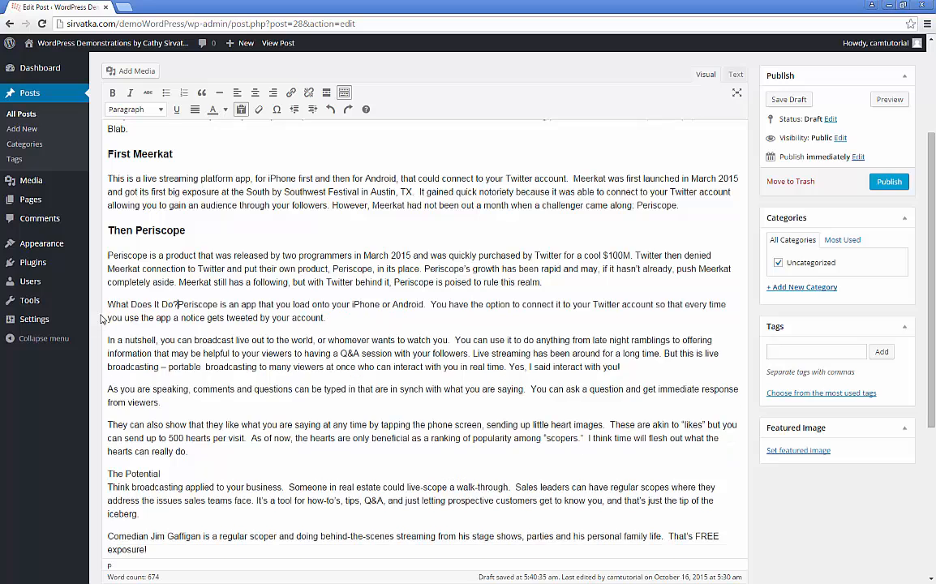
pyautogui.press('Return')
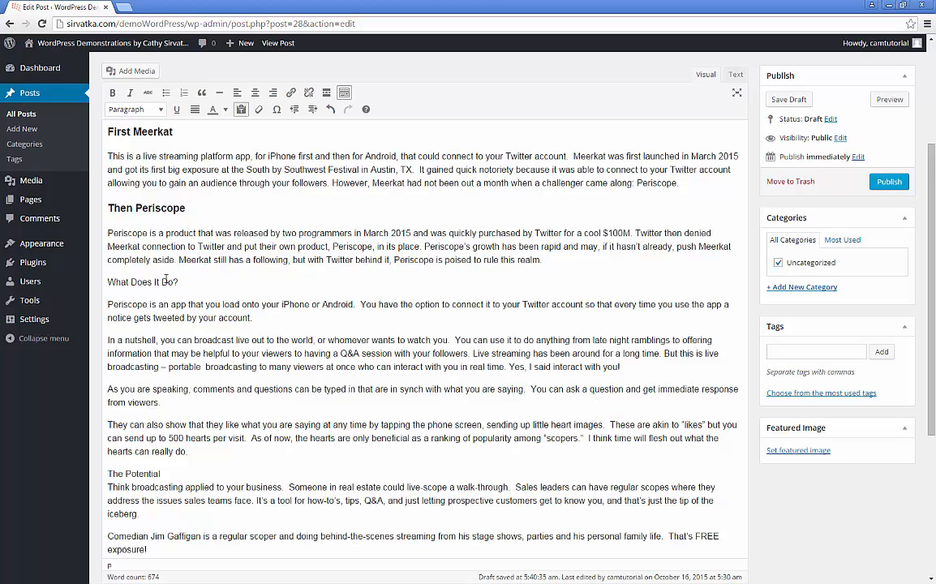
pyautogui.click(159, 280)
pyautogui.click(157, 282)
pyautogui.click(160, 109)
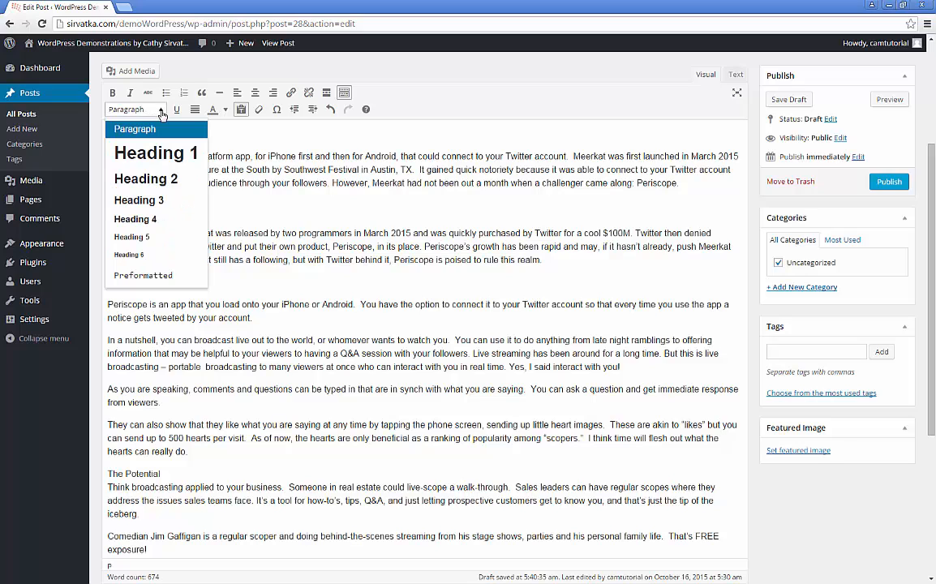
pyautogui.click(158, 201)
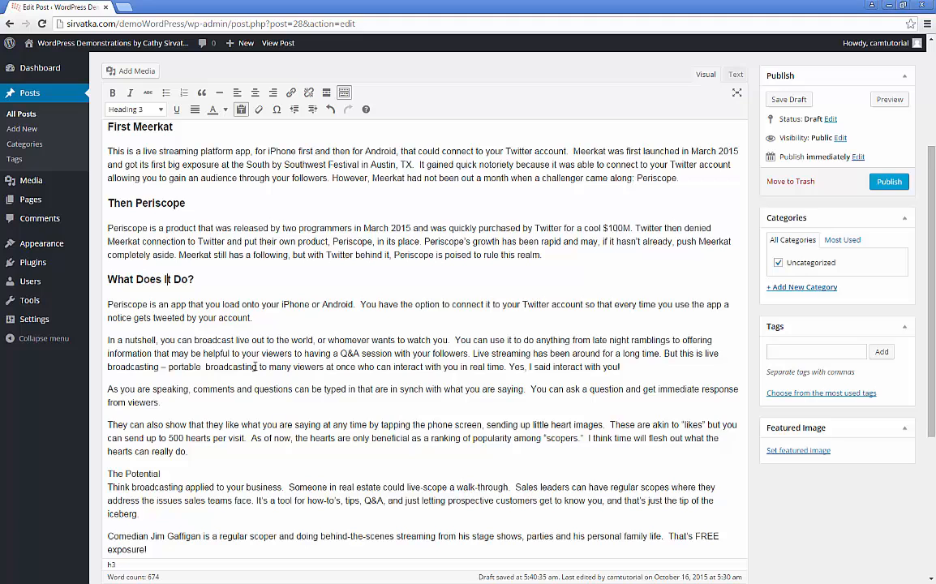
# Step: Split 'Think…' below The Potential and make The Potential a Heading 3
pyautogui.scroll(-3, 172, 487)
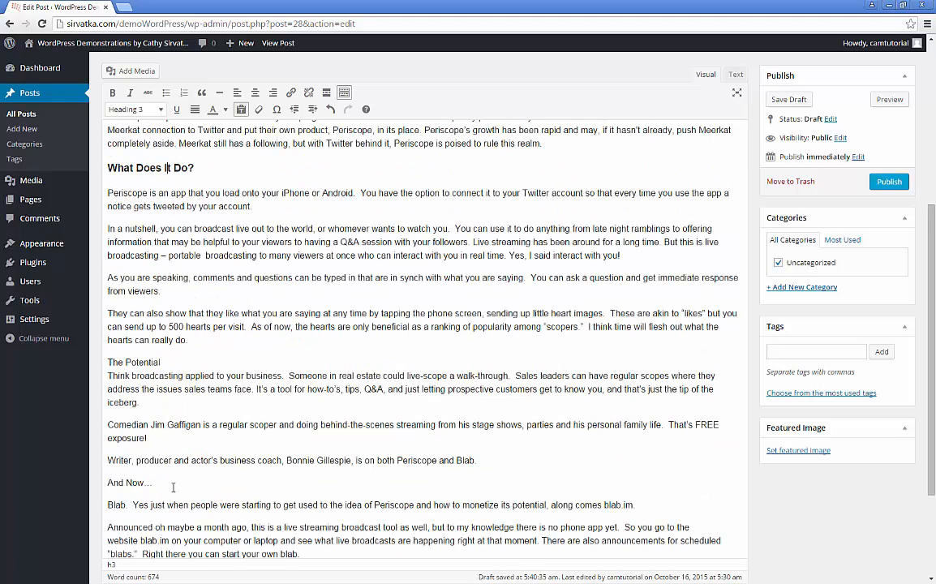
pyautogui.click(107, 375)
pyautogui.press('BackSpace')
pyautogui.press('Return')
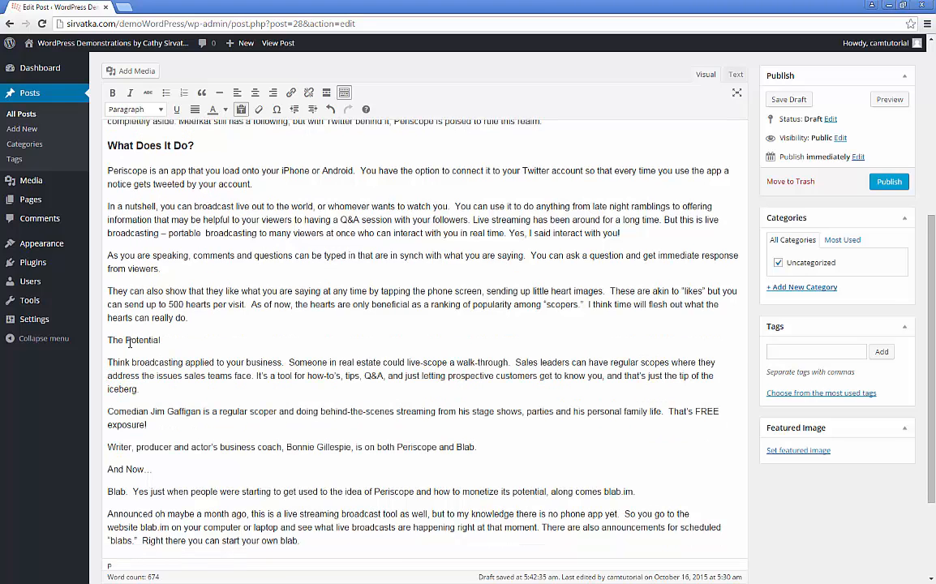
pyautogui.click(125, 340)
pyautogui.click(145, 109)
pyautogui.click(150, 200)
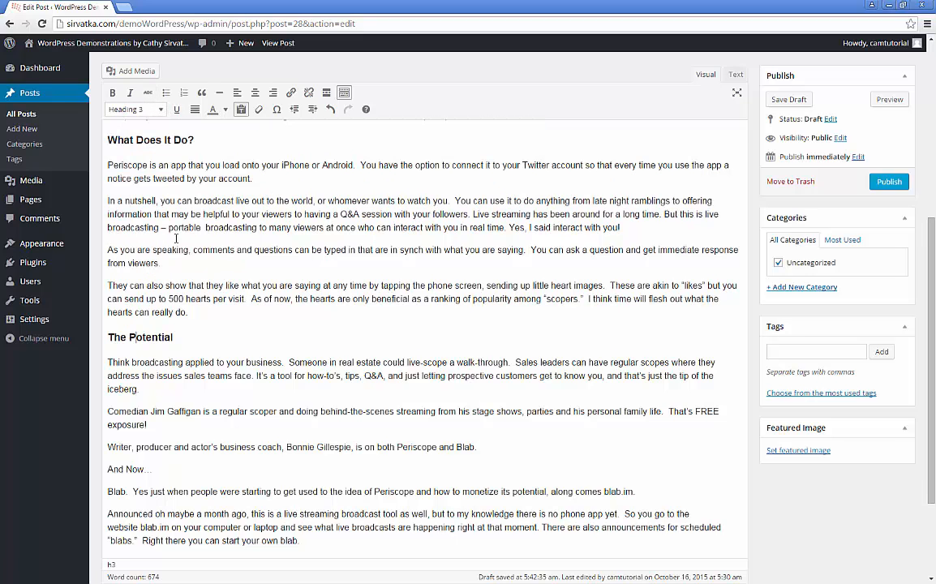
# Step: Make the And Now... line a Heading 3
pyautogui.scroll(-3, 300, 397)
pyautogui.scroll(-1, 300, 396)
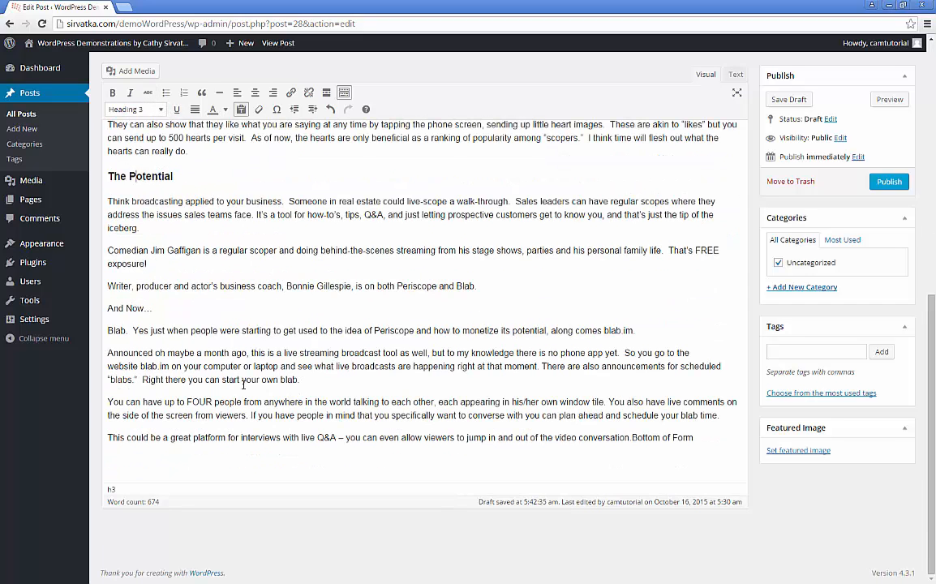
pyautogui.click(130, 308)
pyautogui.click(142, 109)
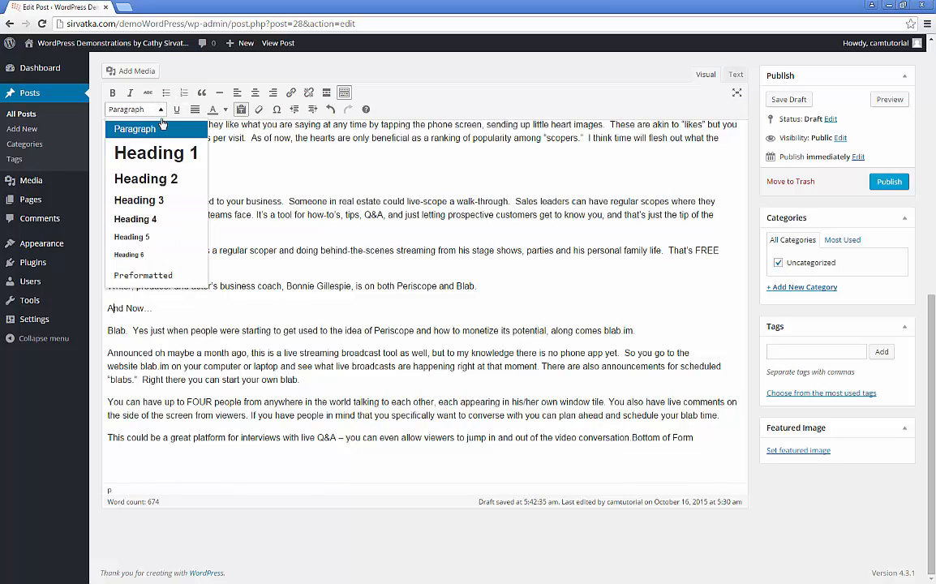
pyautogui.click(142, 199)
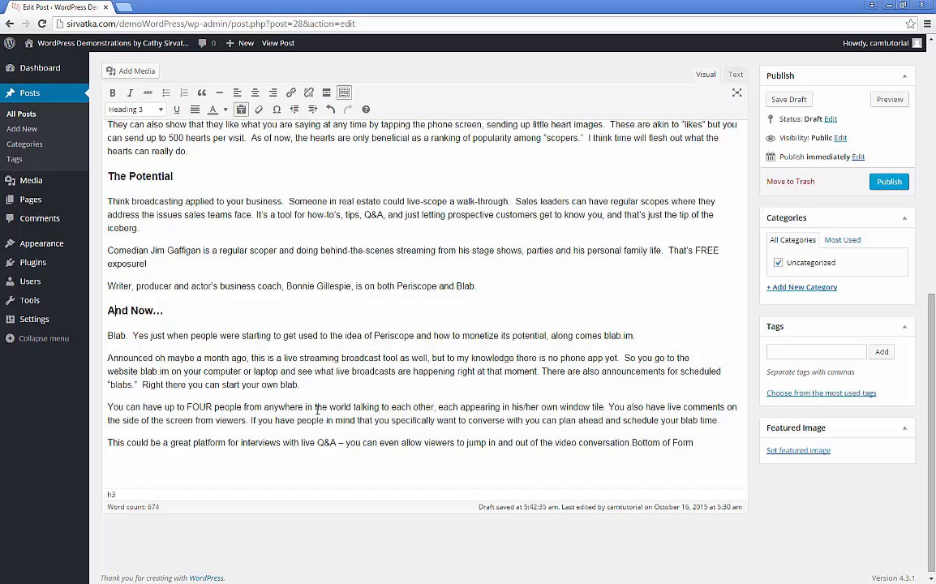
pyautogui.click(378, 483)
# Step: Delete the empty final paragraph and the stray 'Bottom of Form' text at the post's end
pyautogui.press('BackSpace')
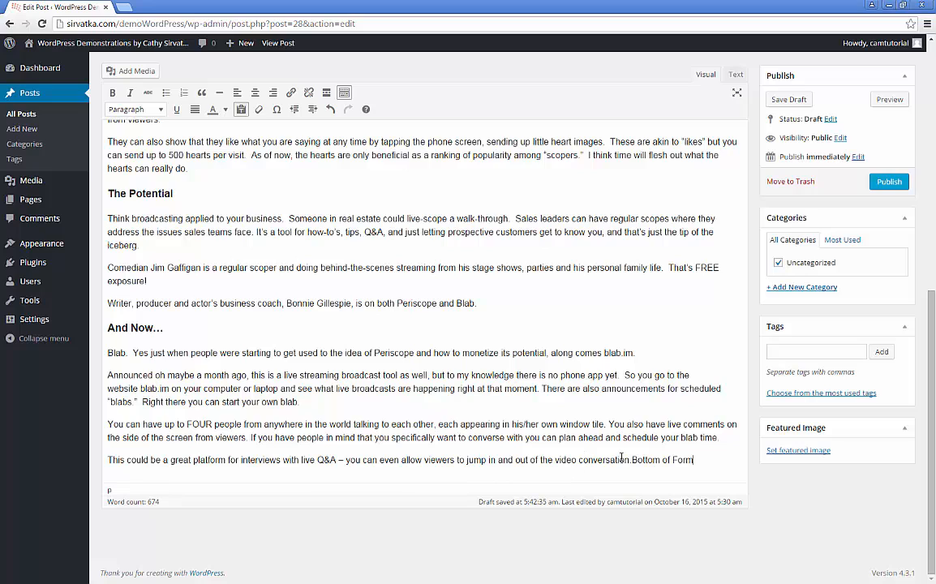
pyautogui.moveTo(694, 460); pyautogui.dragTo(632, 459)
pyautogui.press('BackSpace')
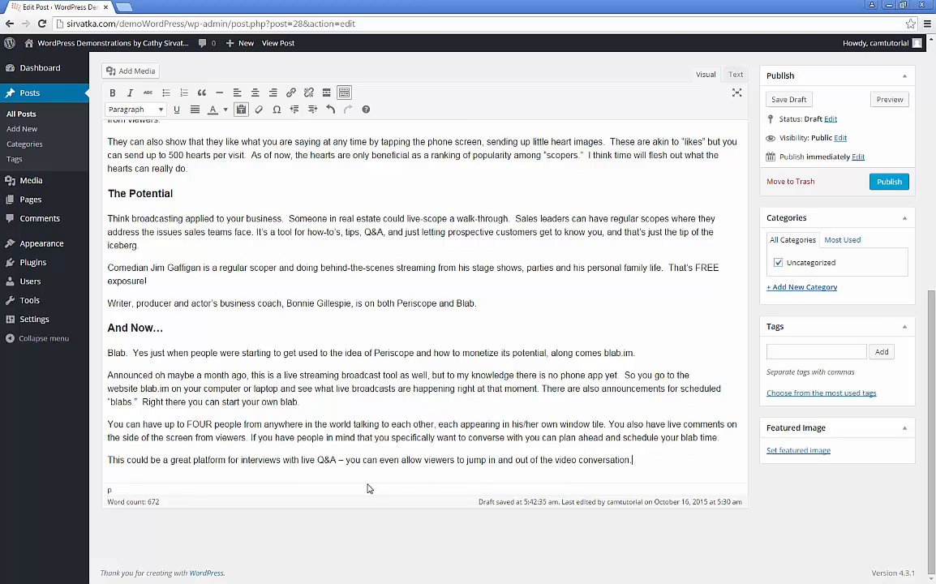
pyautogui.scroll(3, 447, 375)
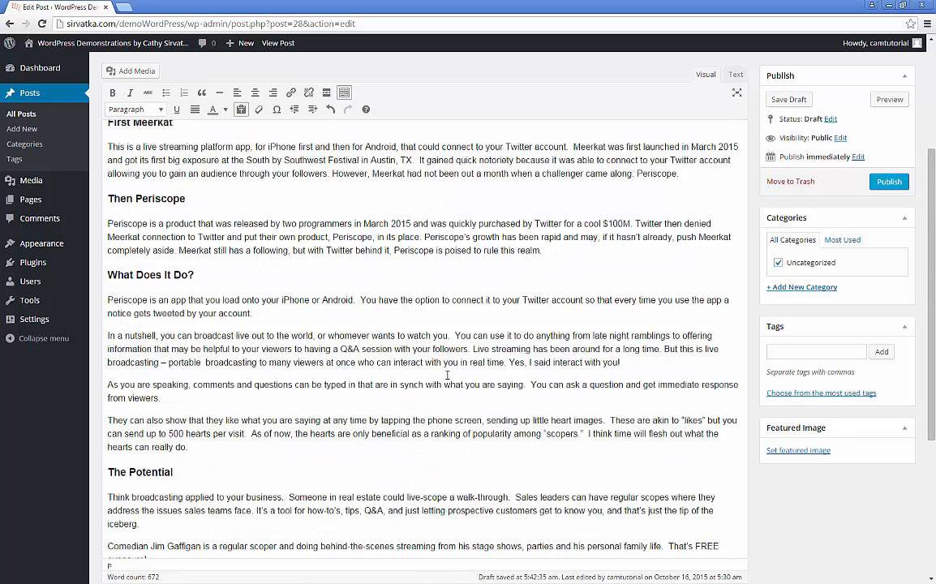
pyautogui.scroll(3, 447, 376)
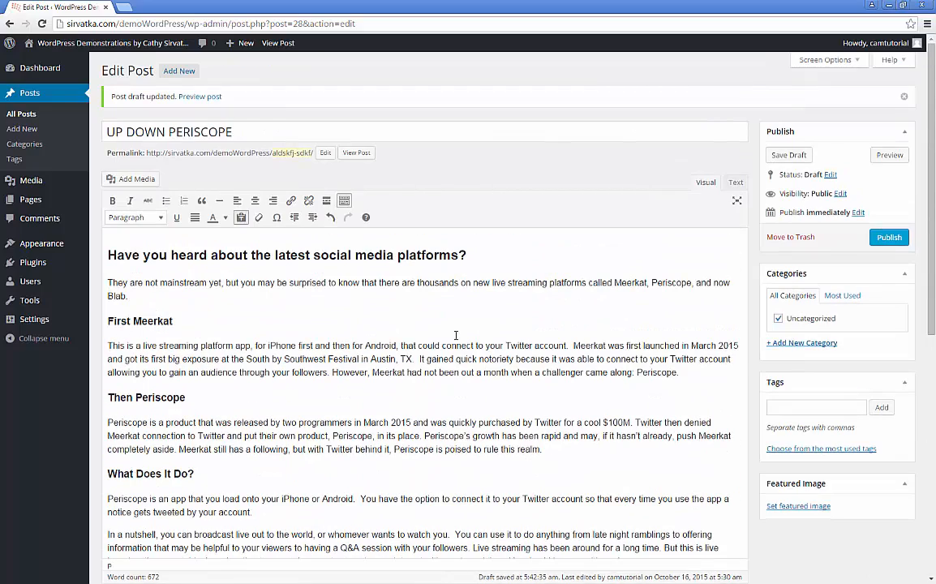
pyautogui.moveTo(108, 398); pyautogui.dragTo(562, 424)
pyautogui.click(560, 378)
# Step: Replace the underlined 'chllenger' with the spell-check suggestion 'challenger'
pyautogui.rightClick(560, 372)
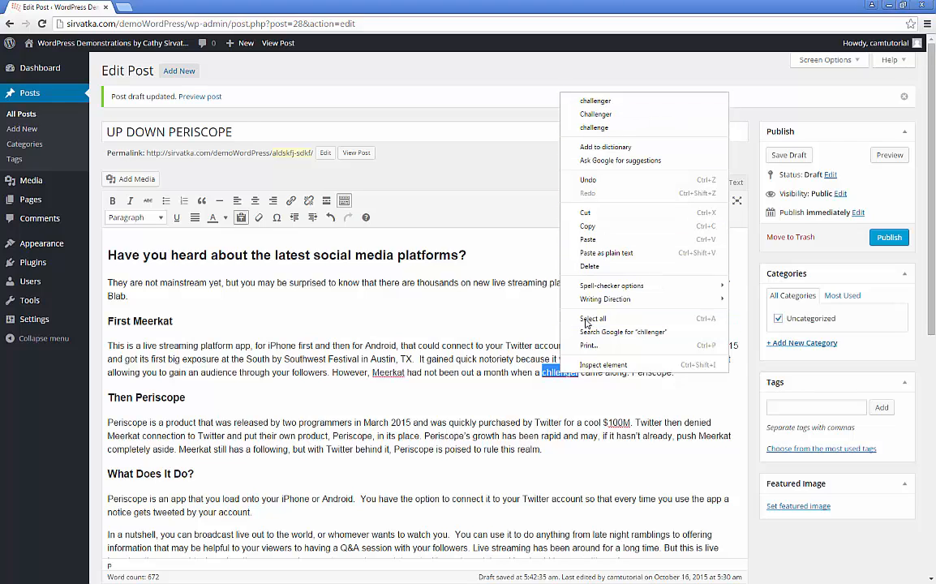
pyautogui.click(605, 103)
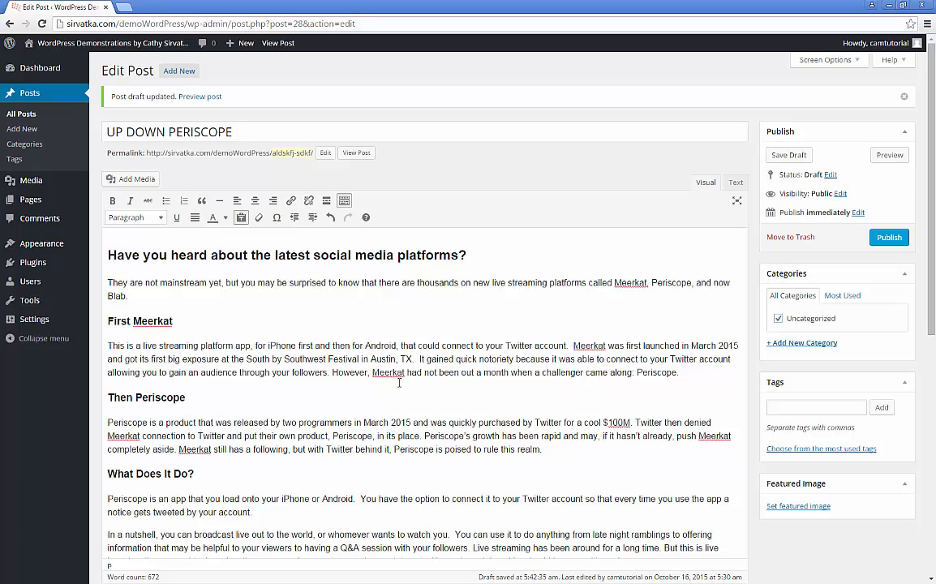
pyautogui.scroll(-3, 511, 443)
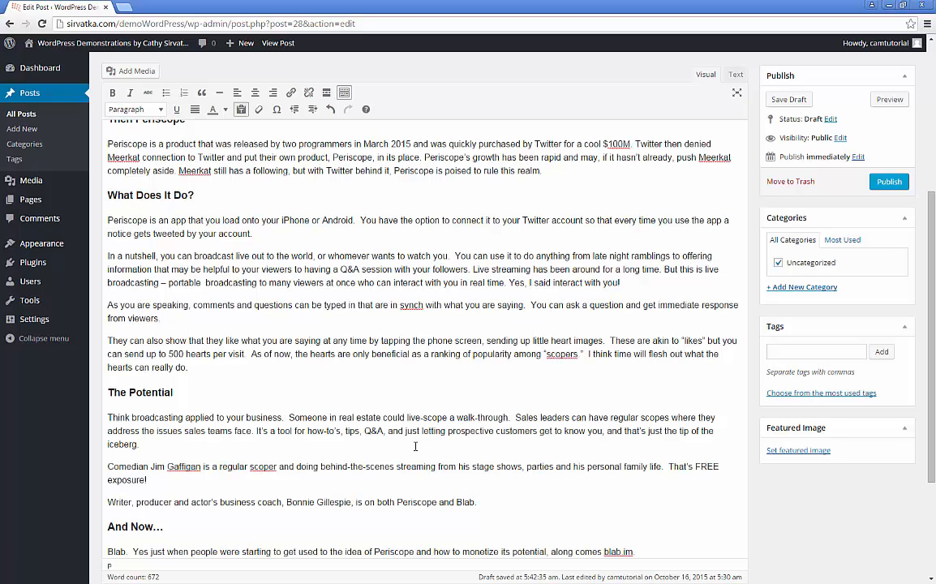
pyautogui.scroll(-3, 581, 482)
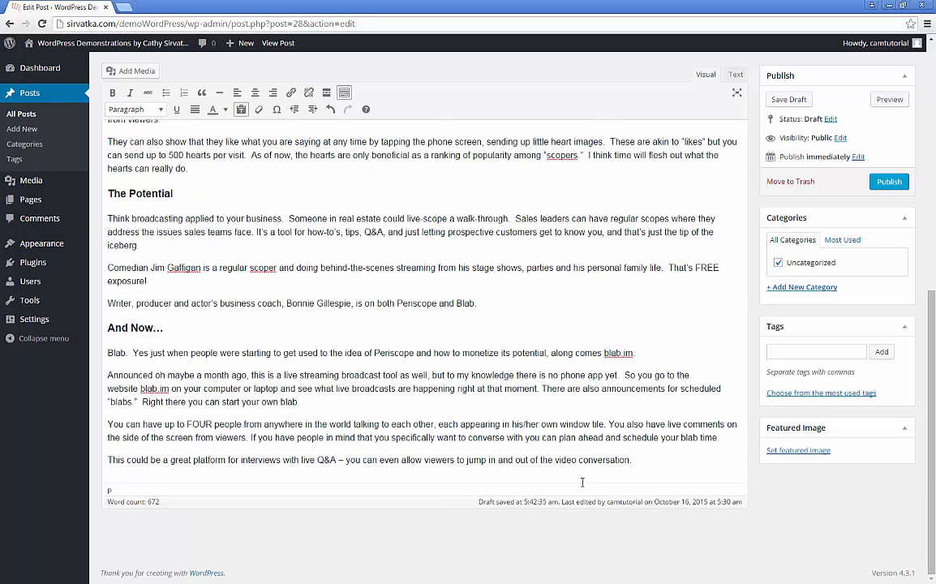
pyautogui.scroll(10, 580, 403)
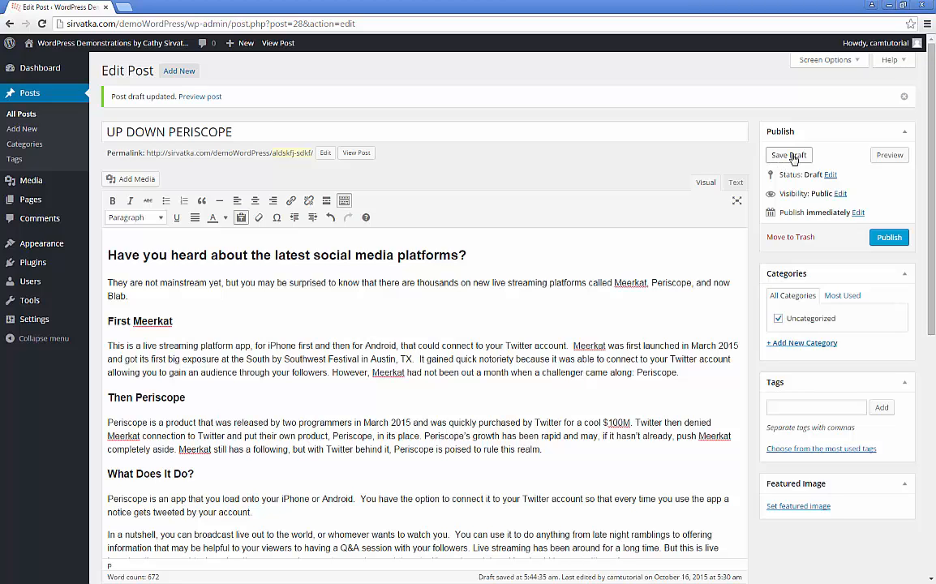
# Step: Save UP DOWN PERISCOPE as a draft and open its preview in a new tab
pyautogui.click(790, 157)
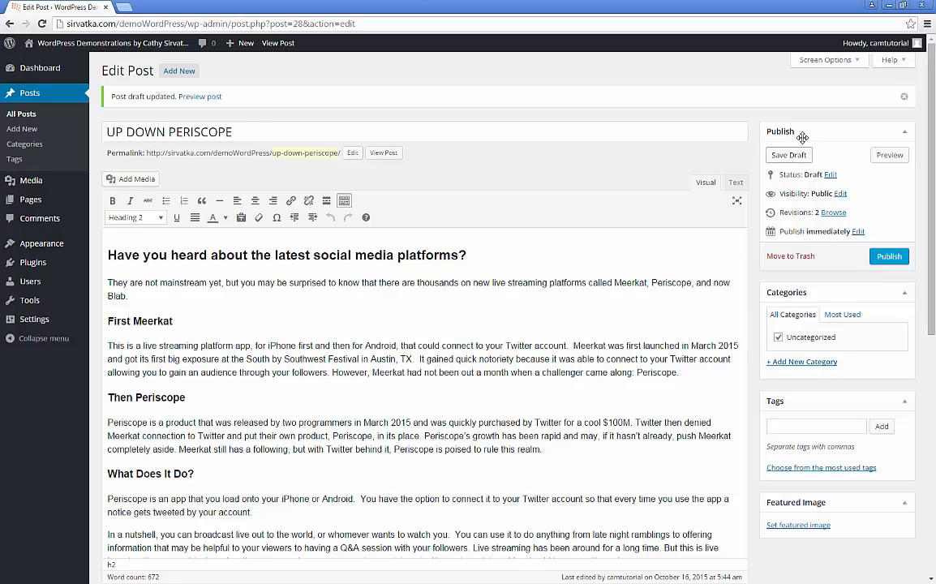
pyautogui.click(886, 157)
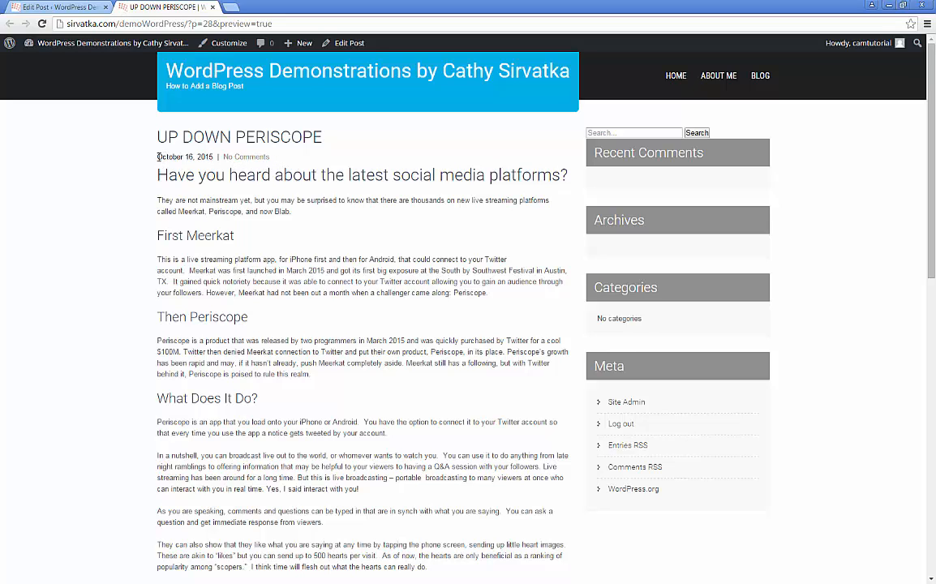
pyautogui.moveTo(158, 157); pyautogui.dragTo(228, 159)
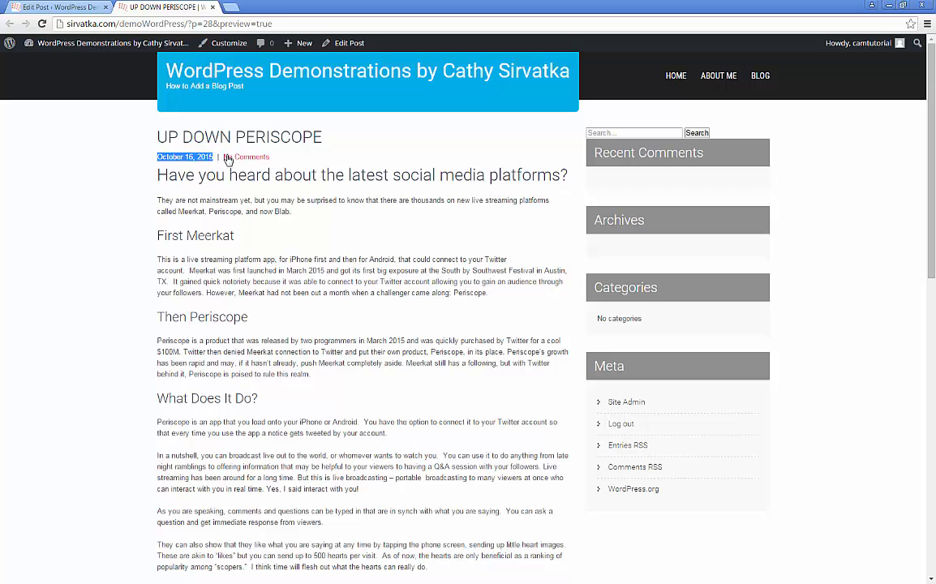
pyautogui.scroll(-6, 387, 346)
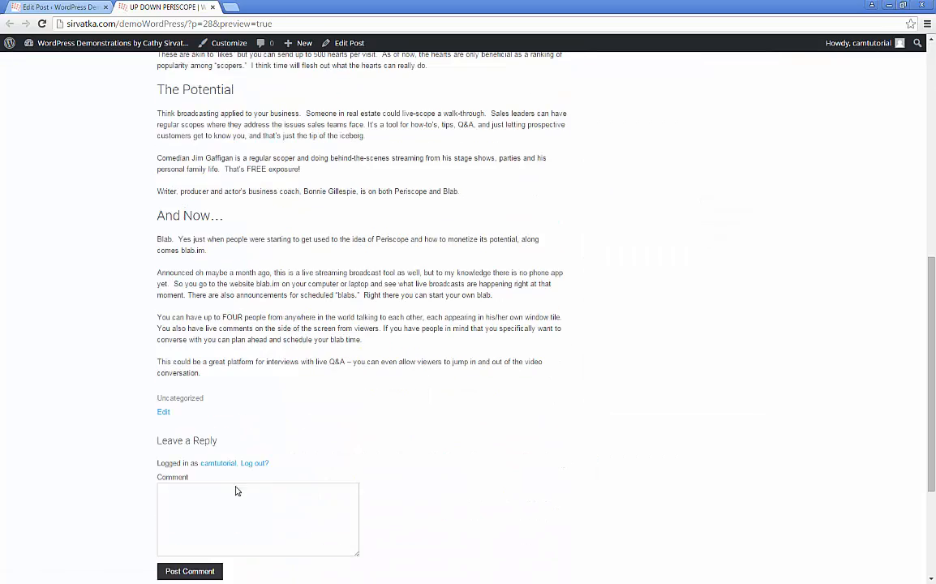
pyautogui.scroll(-2, 235, 483)
pyautogui.scroll(6, 454, 369)
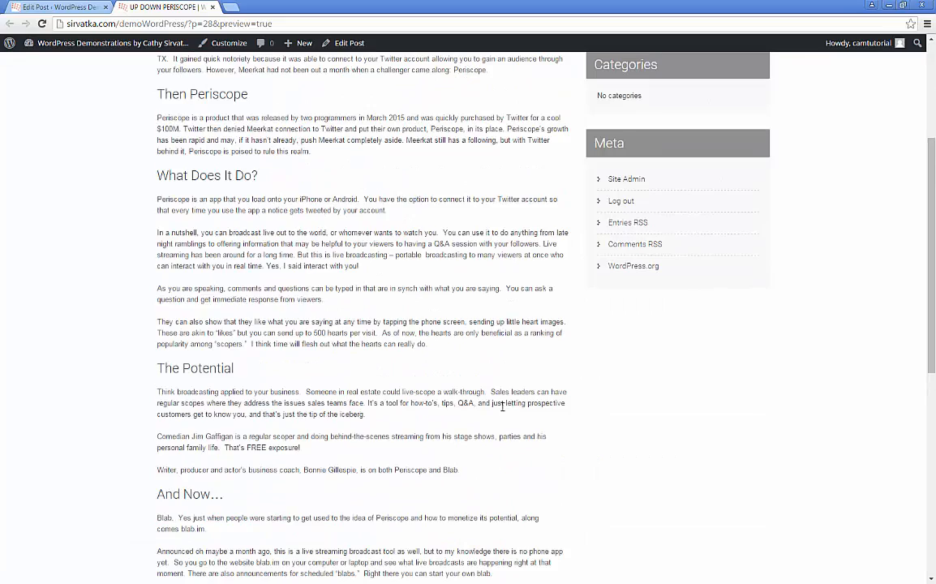
pyautogui.scroll(3, 502, 406)
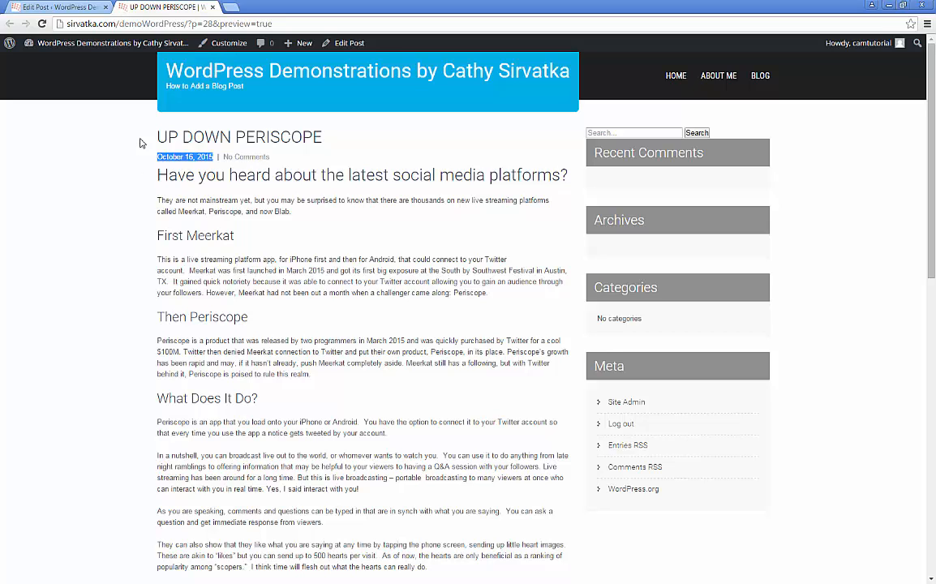
pyautogui.click(186, 137)
pyautogui.moveTo(158, 137); pyautogui.dragTo(355, 130)
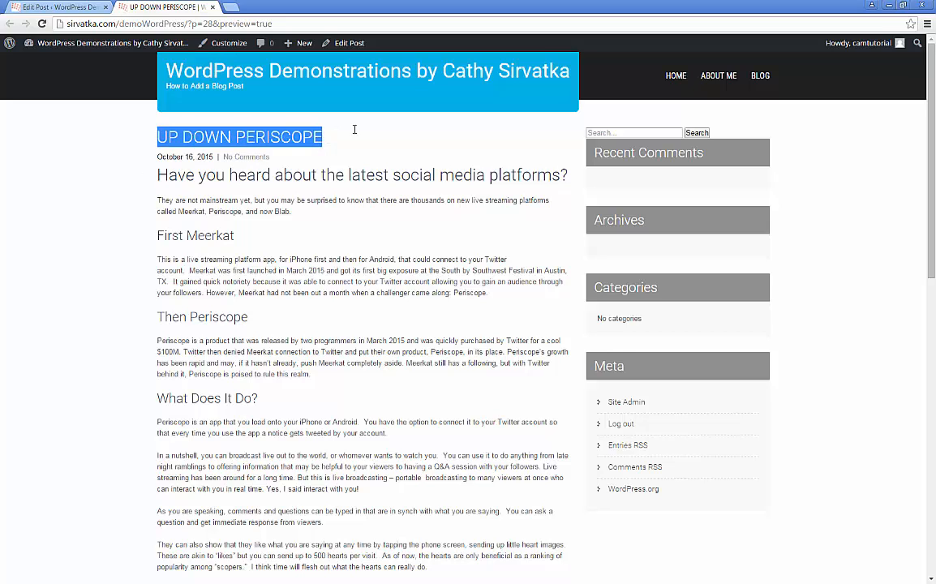
pyautogui.click(340, 176)
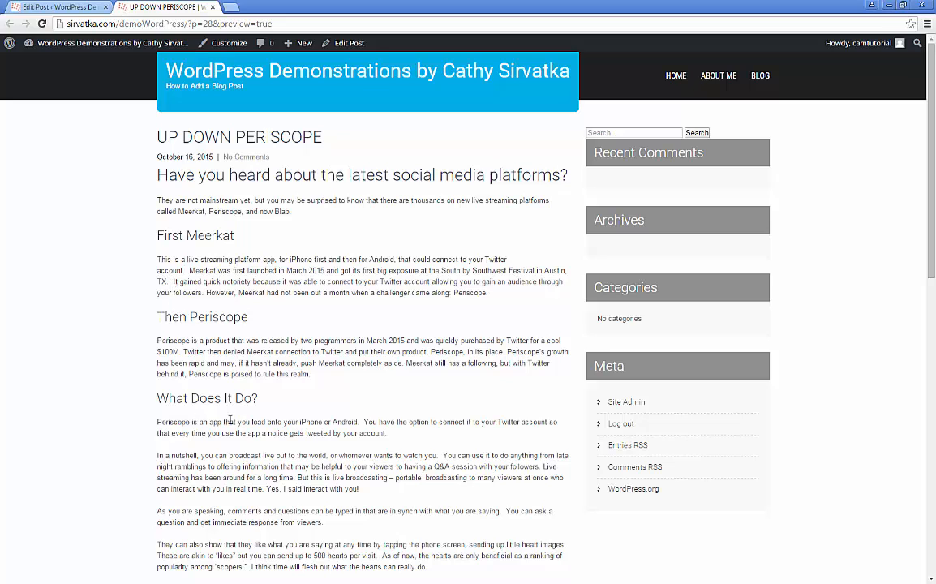
pyautogui.scroll(-2, 232, 422)
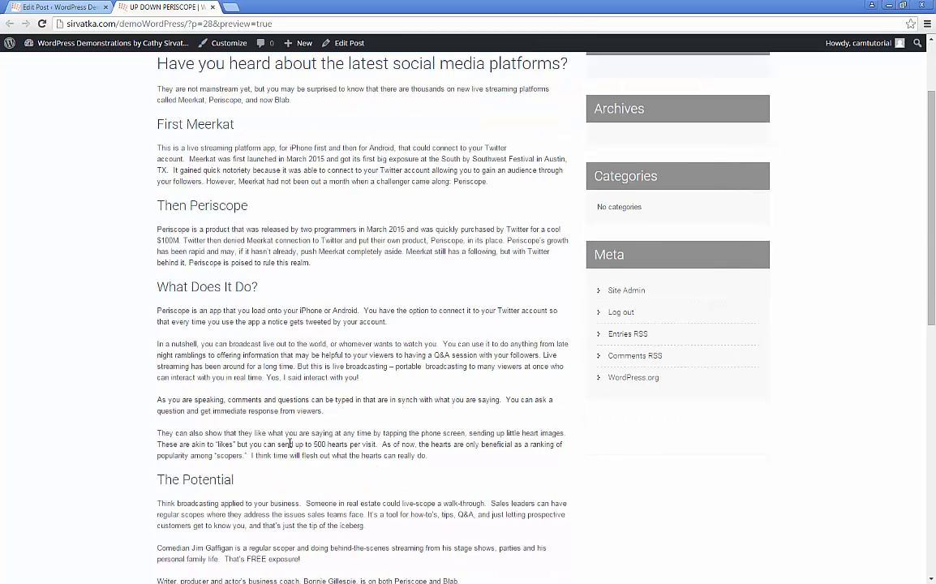
pyautogui.scroll(-2, 290, 444)
pyautogui.scroll(4, 322, 448)
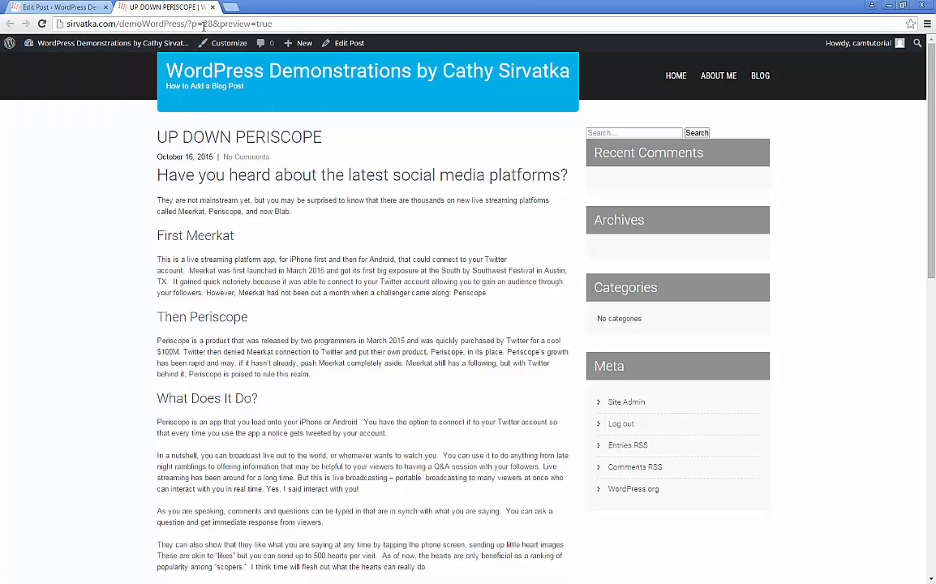
# Step: Return to the Edit Post tab and publish UP DOWN PERISCOPE
pyautogui.click(59, 6)
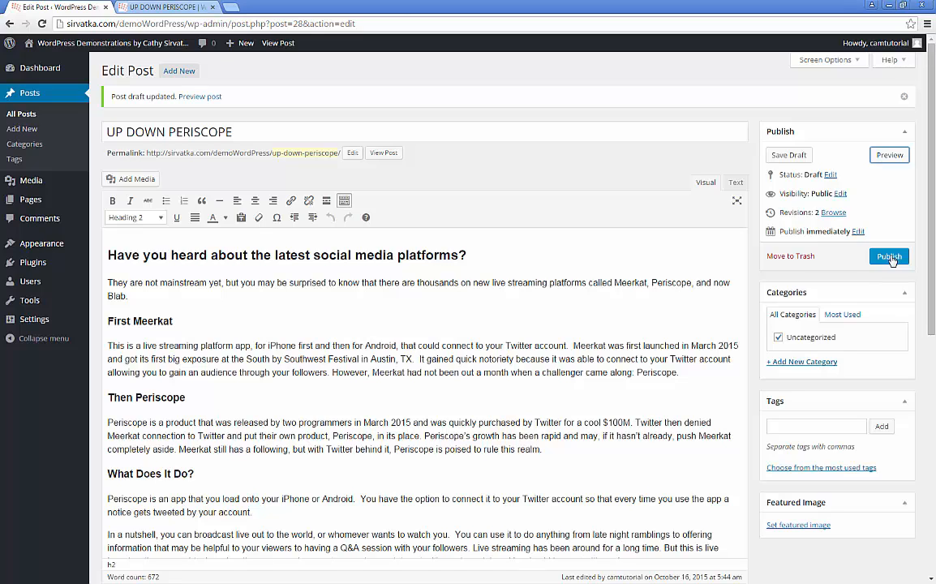
pyautogui.click(886, 258)
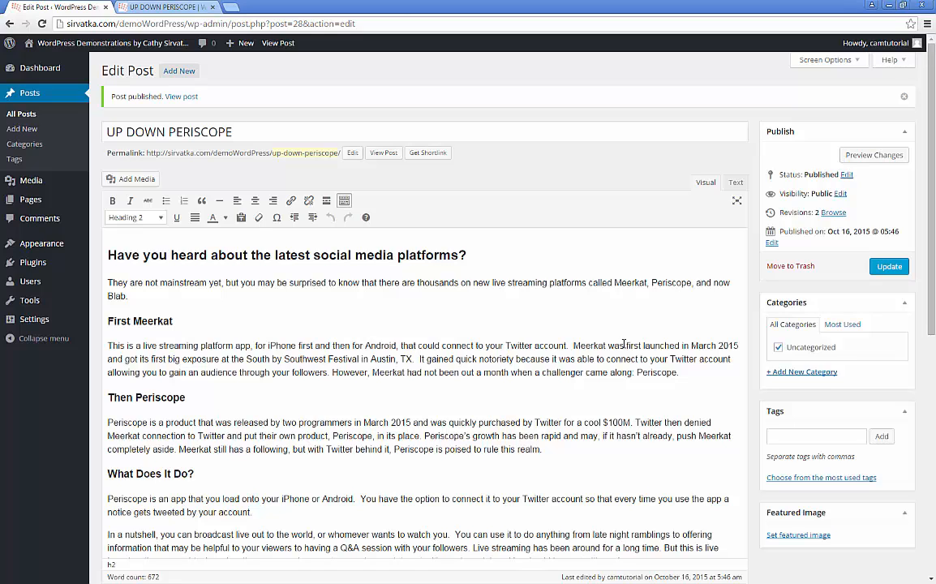
# Step: Close the post preview tab, leaving only the published post's editor open
pyautogui.click(158, 9)
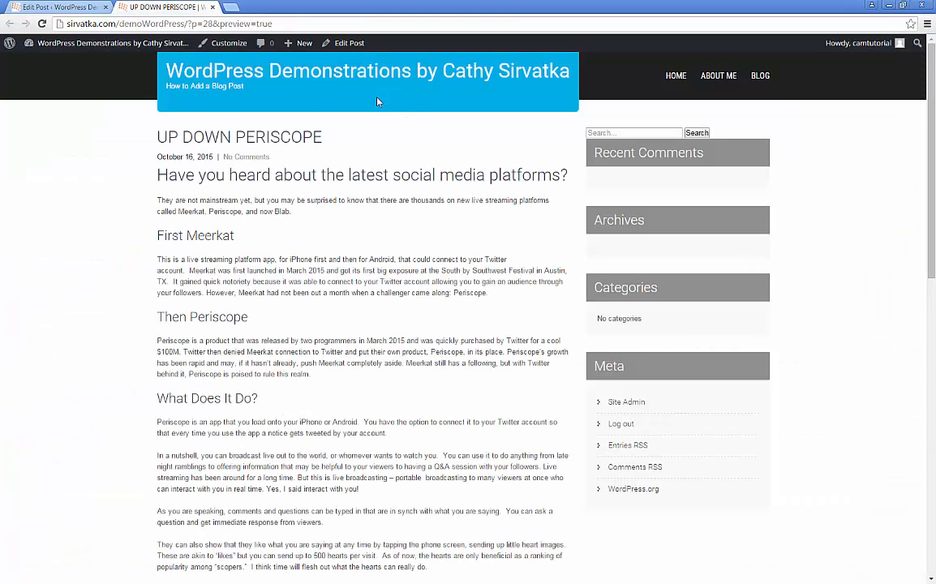
pyautogui.click(212, 7)
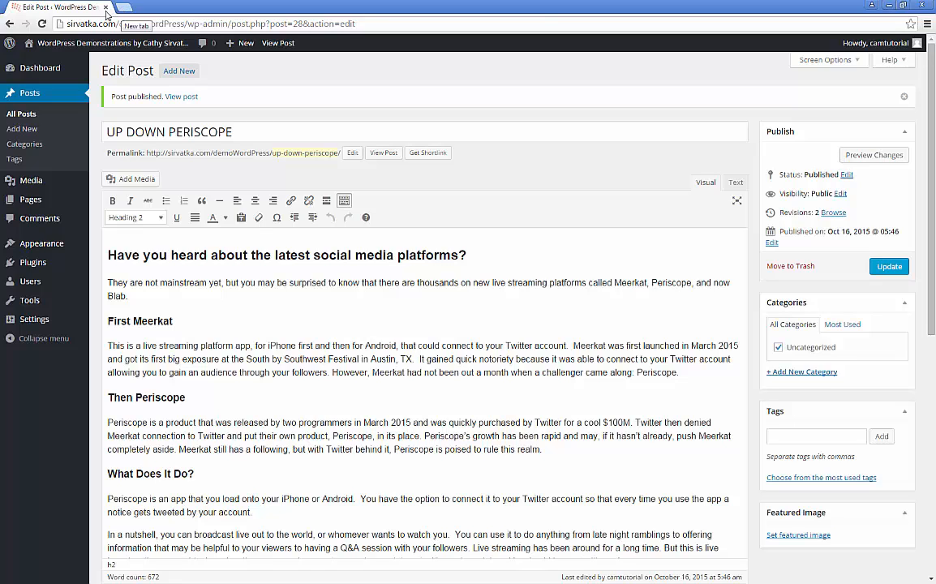
pyautogui.moveTo(53, 47)
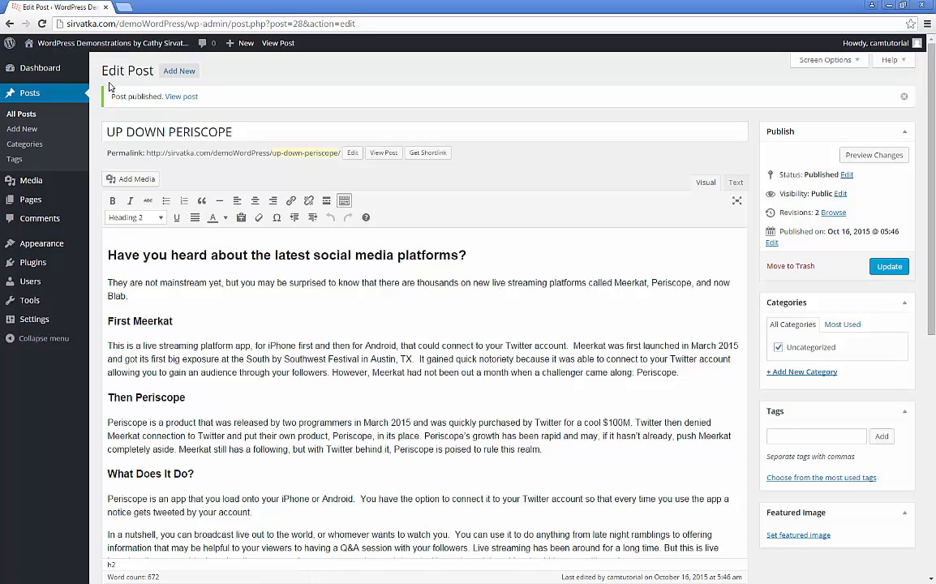
pyautogui.moveTo(121, 45)
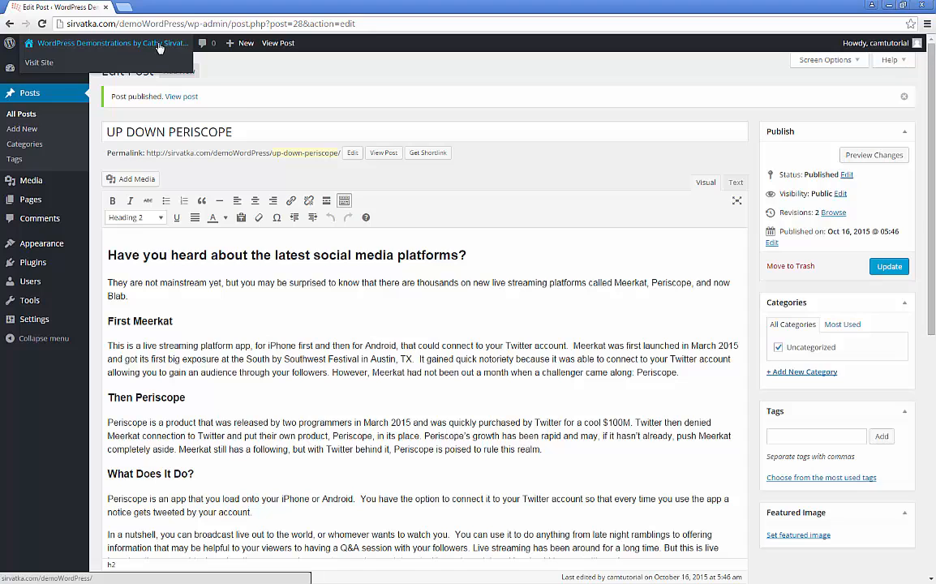
pyautogui.click(43, 63)
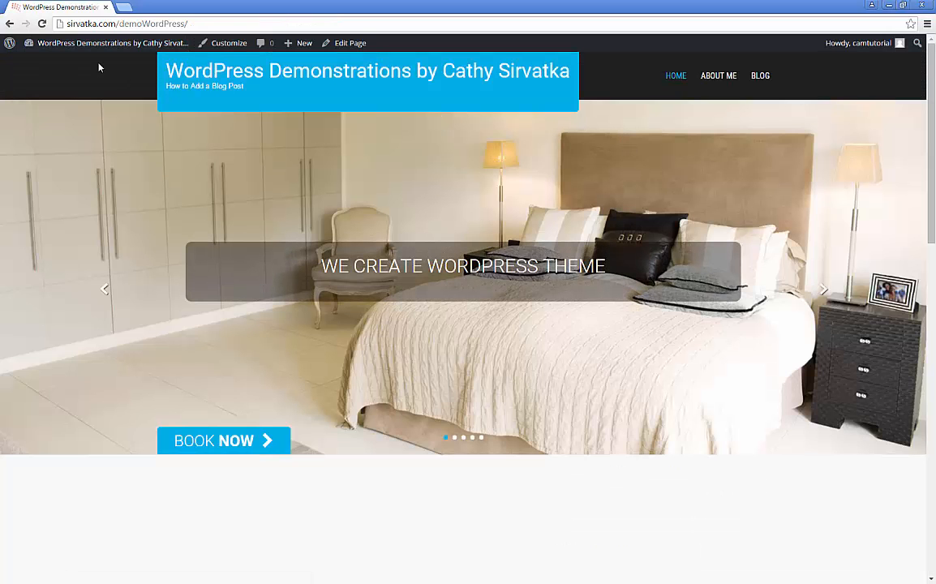
pyautogui.moveTo(39, 47)
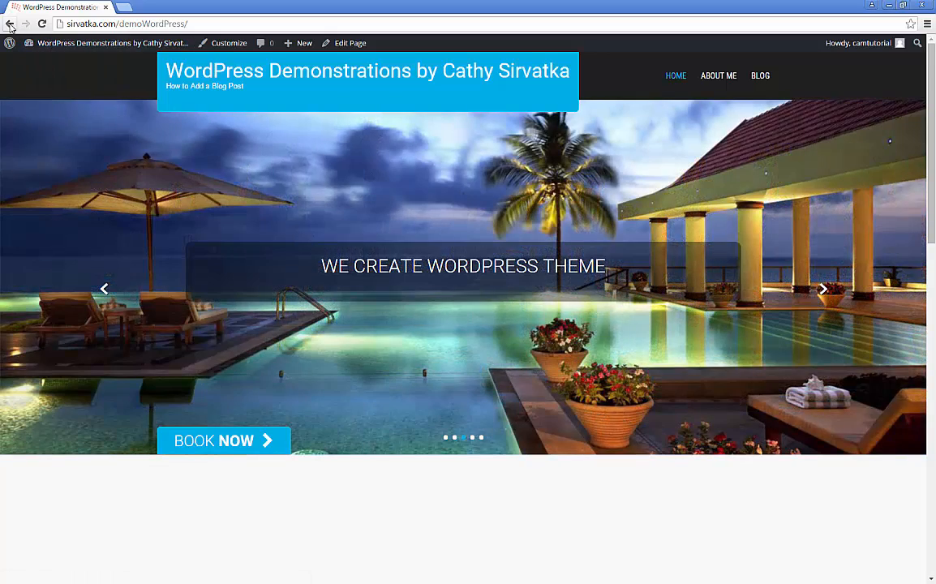
pyautogui.click(10, 24)
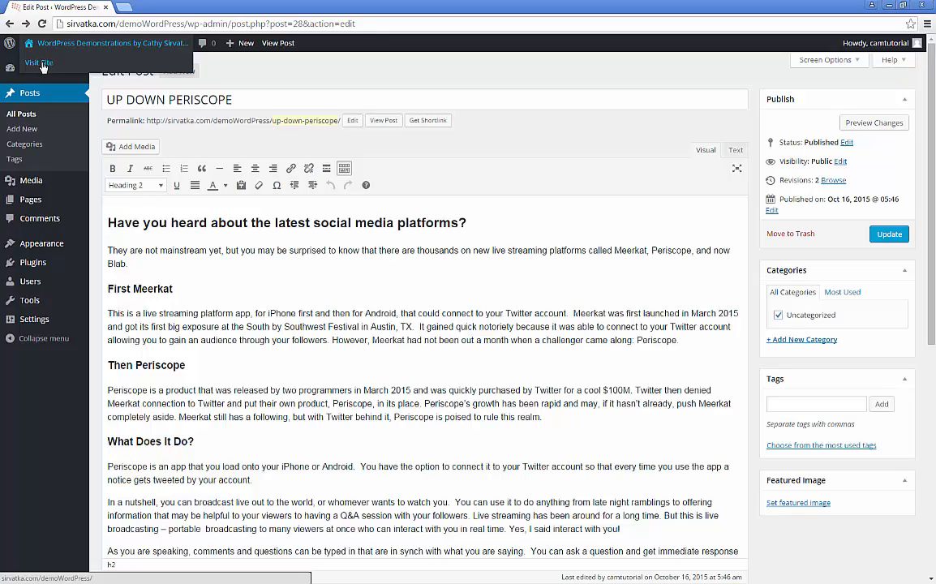
# Step: Open the site's front page in a new tab from Visit Site and check Recent Posts
pyautogui.rightClick(43, 68)
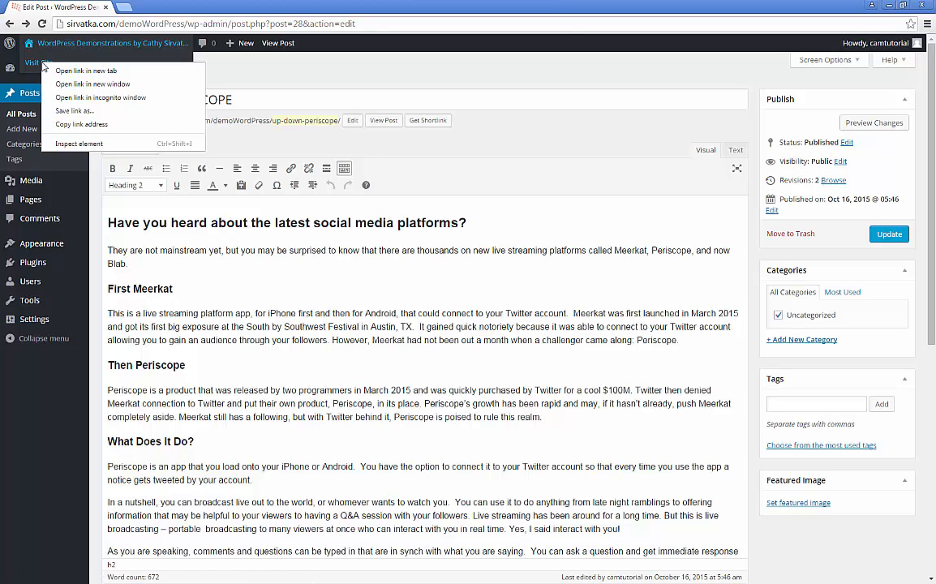
pyautogui.click(116, 72)
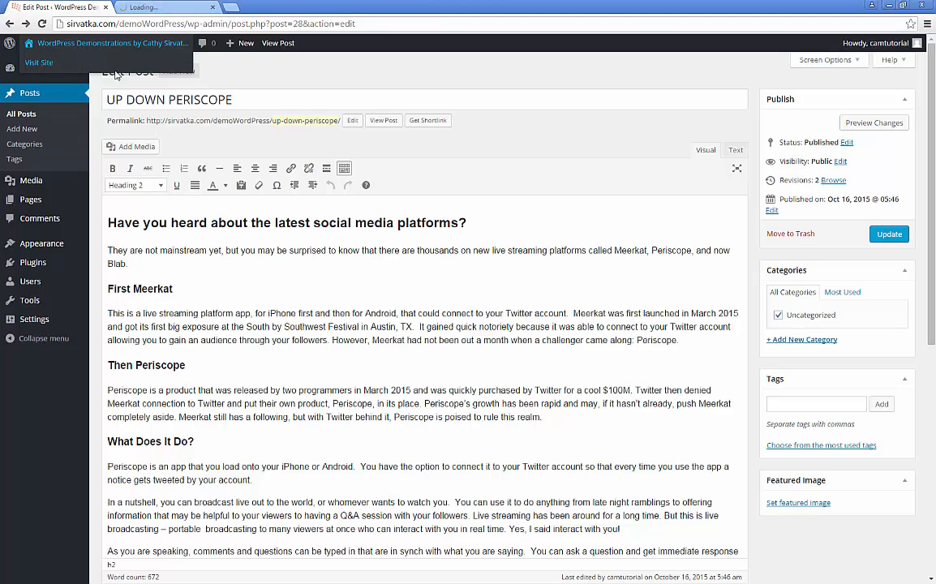
pyautogui.click(169, 8)
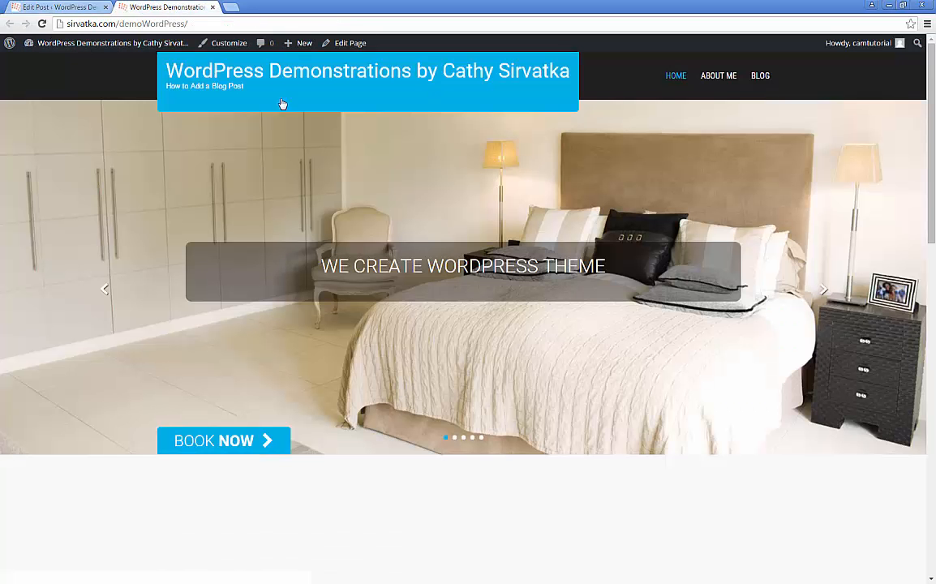
pyautogui.click(50, 9)
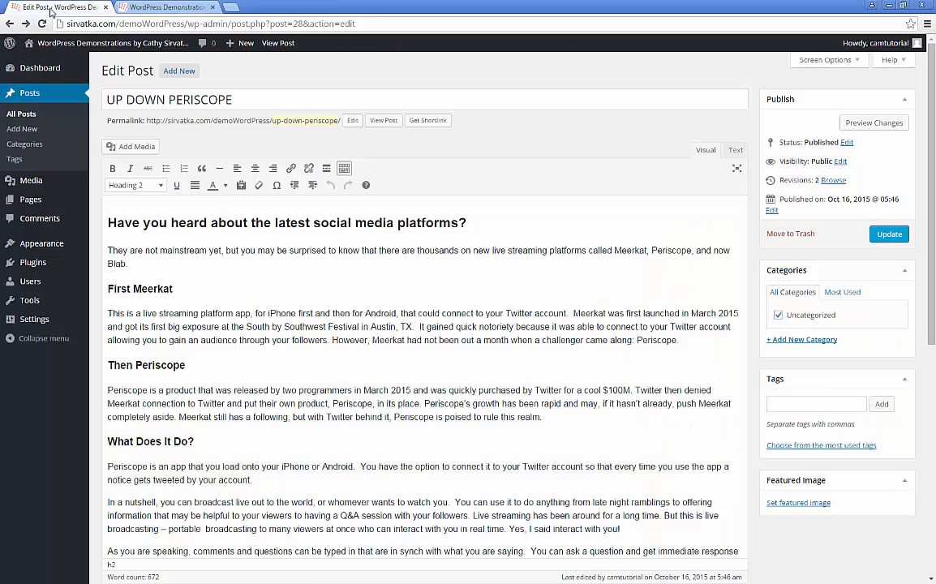
pyautogui.click(152, 9)
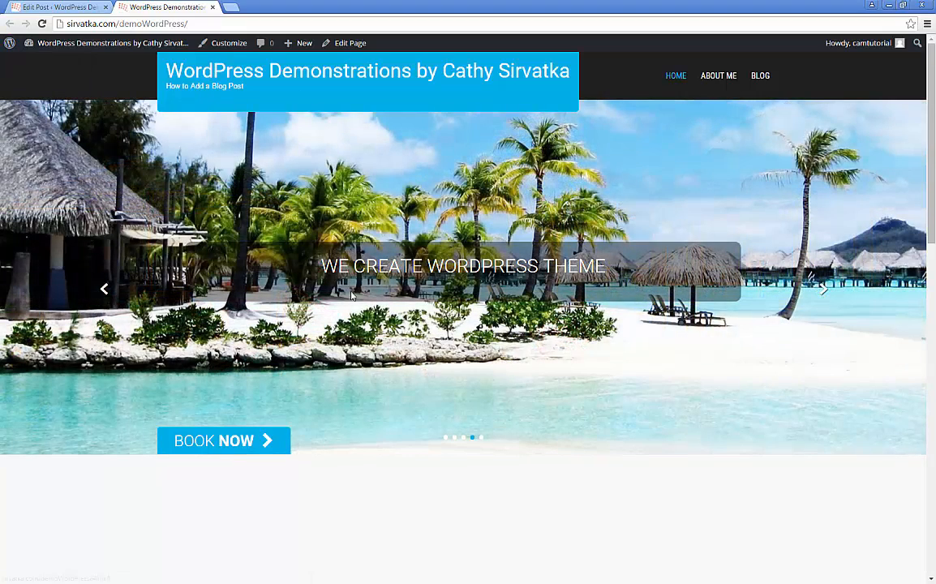
pyautogui.scroll(-3, 436, 354)
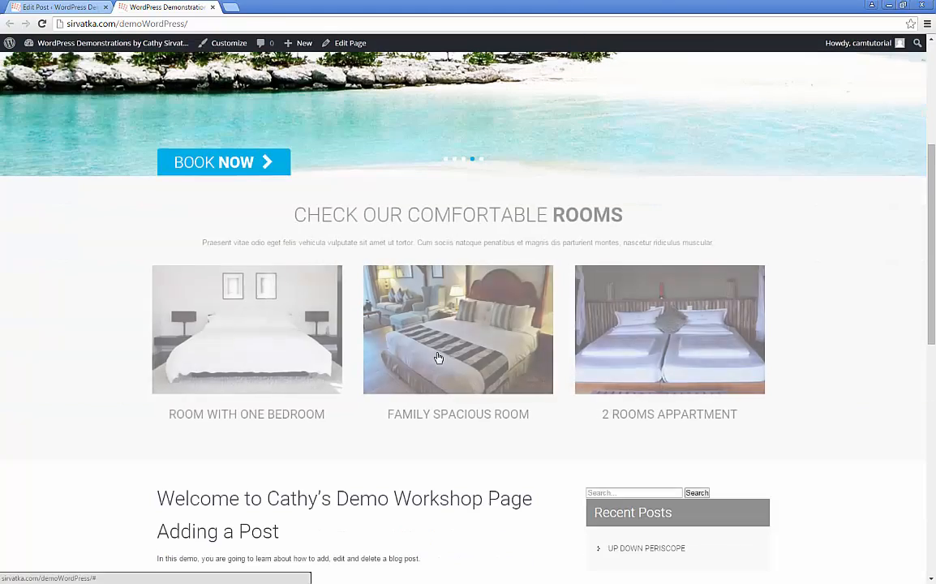
pyautogui.scroll(3, 439, 360)
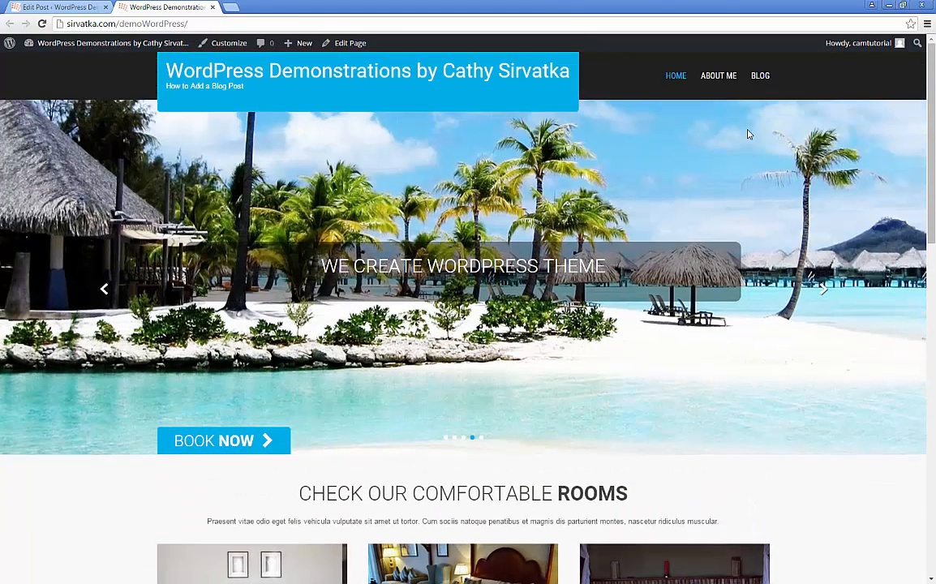
# Step: Open the Blog page and read the full UP DOWN PERISCOPE article via Read More
pyautogui.click(760, 76)
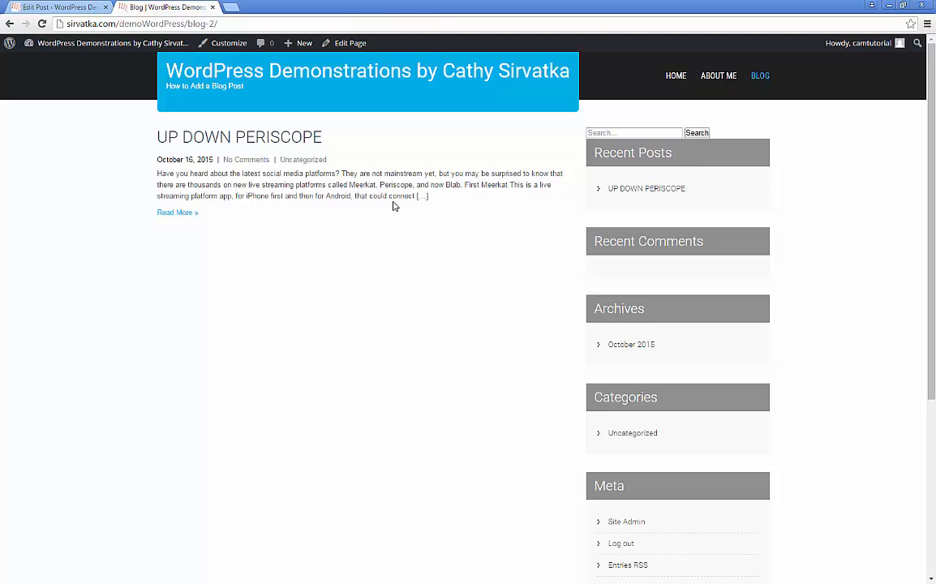
pyautogui.click(176, 214)
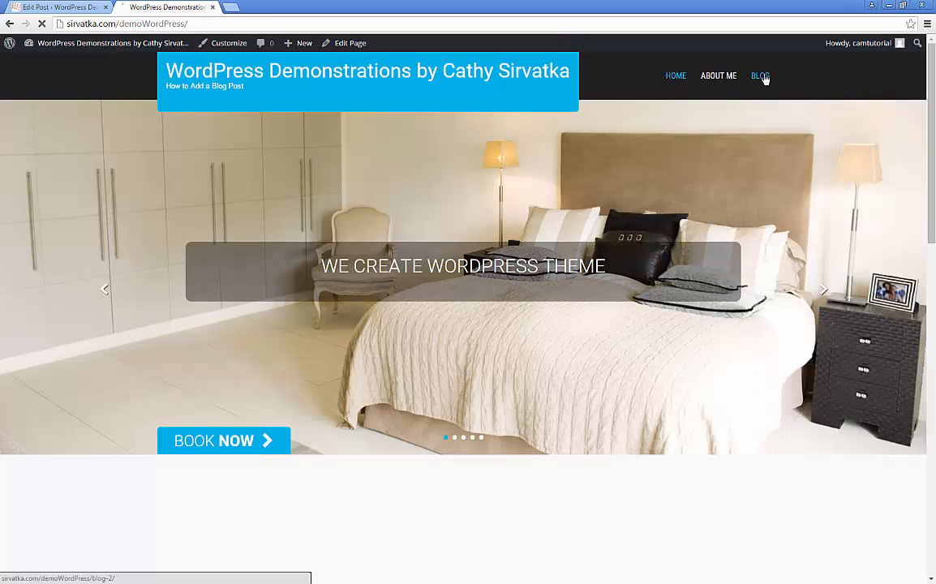
pyautogui.click(762, 79)
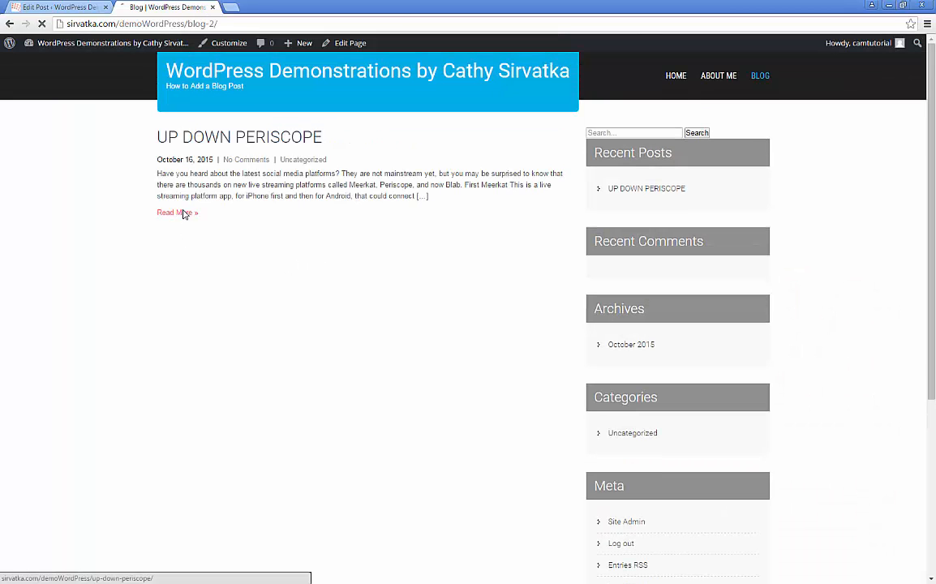
pyautogui.click(183, 212)
pyautogui.scroll(-4, 379, 281)
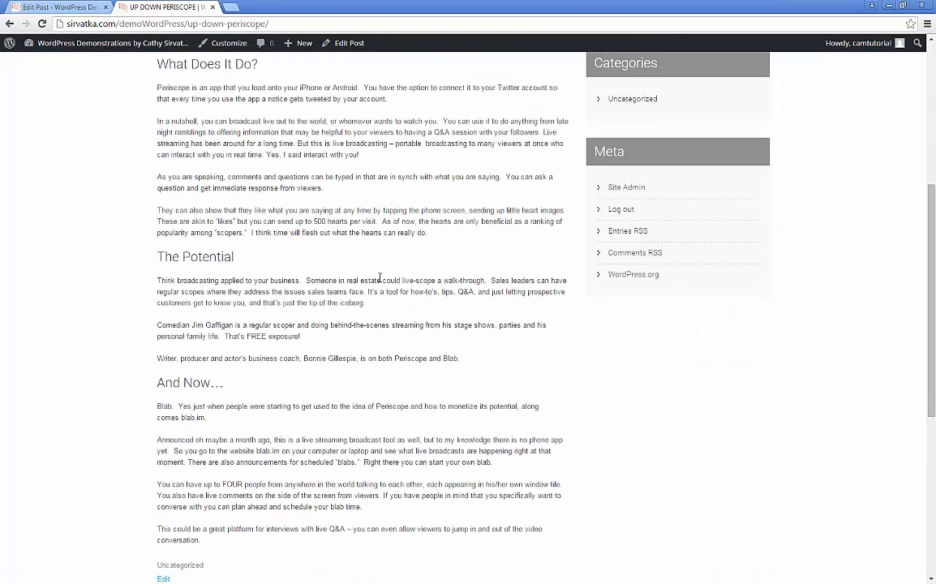
pyautogui.scroll(4, 379, 277)
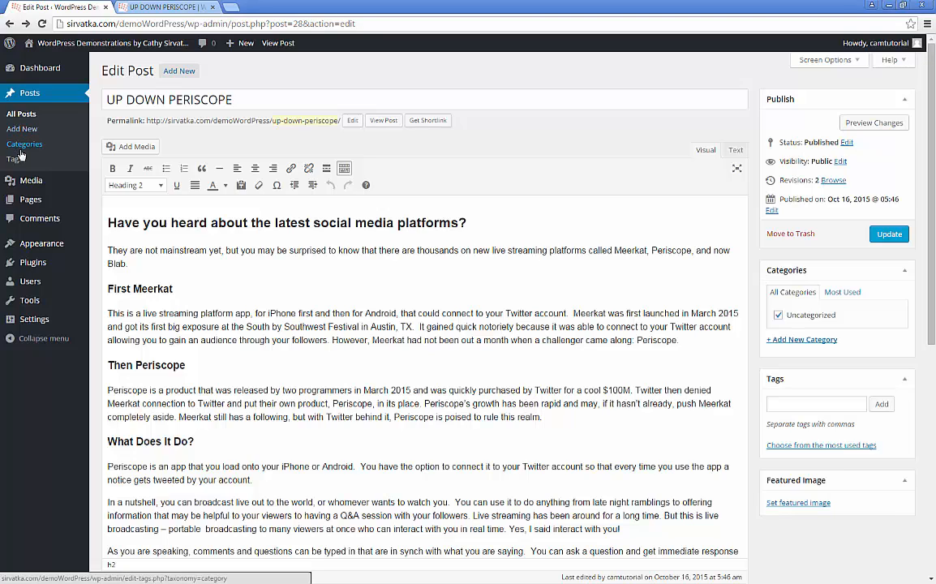
# Step: Go to the All Posts list, then to the Posts Categories page
pyautogui.click(18, 117)
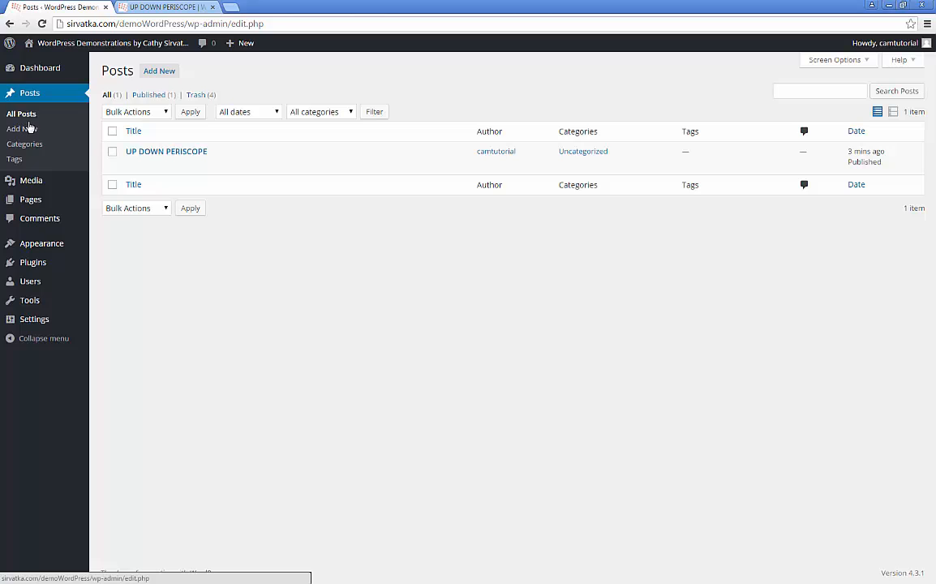
pyautogui.moveTo(134, 155)
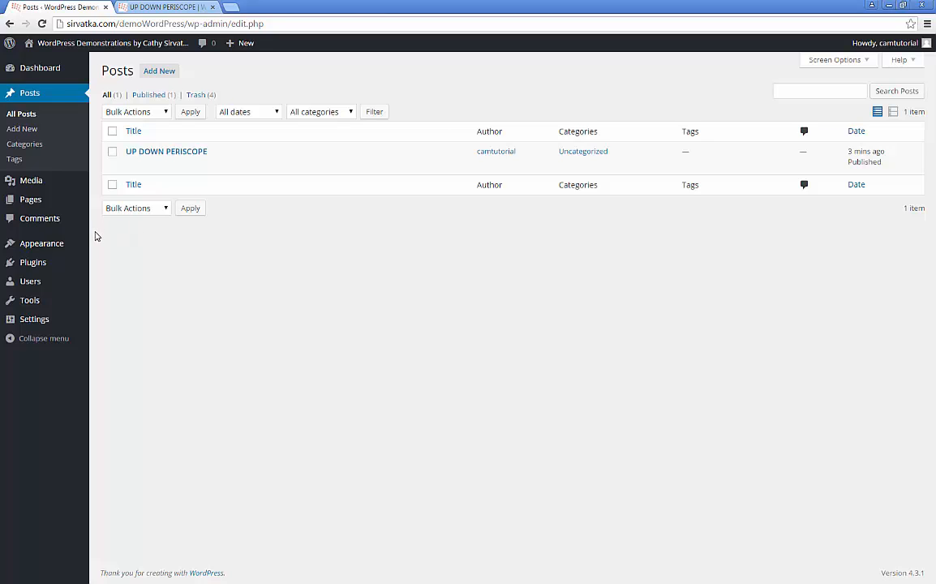
pyautogui.click(27, 147)
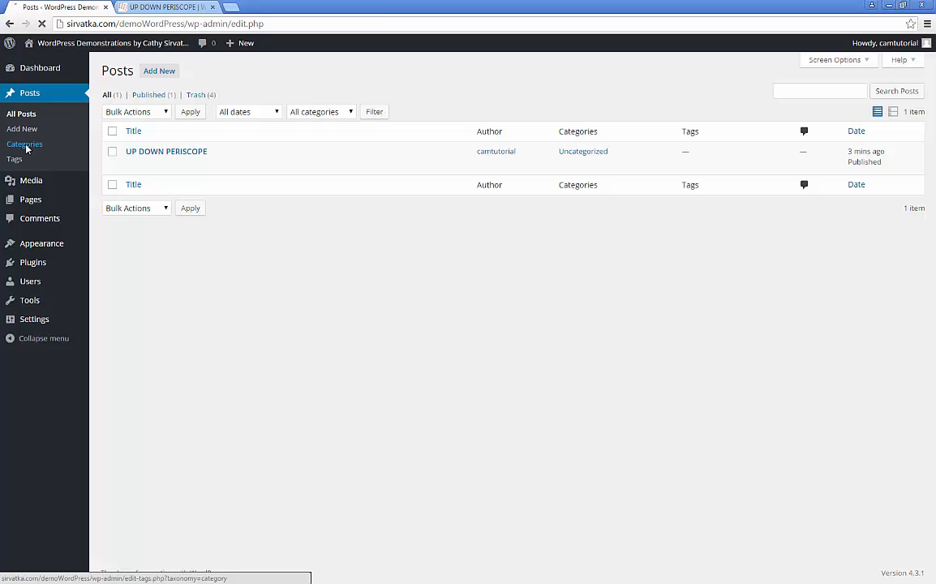
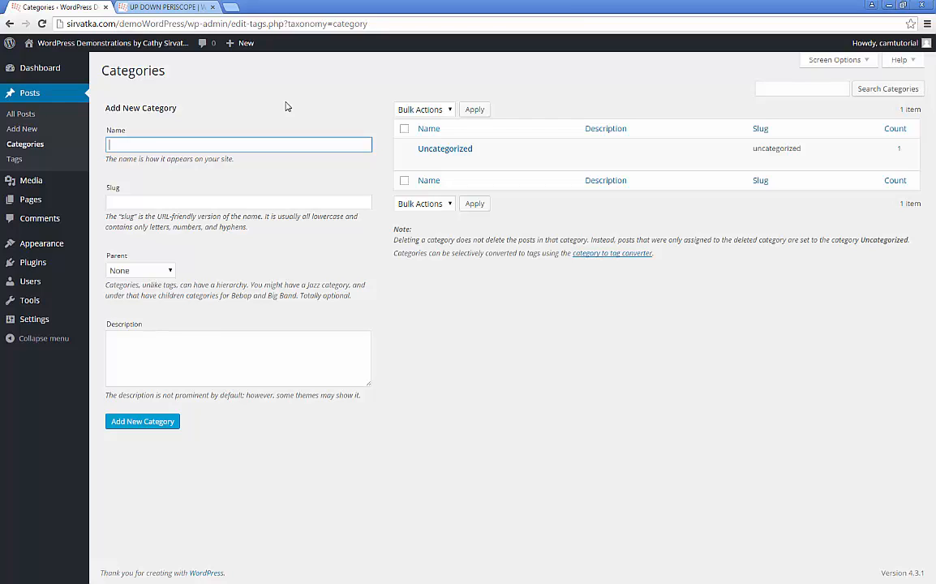
# Step: Add a 'Social Media' category with slug 'social-media' next to Uncategorized
pyautogui.write('Social Media')
pyautogui.click(159, 201)
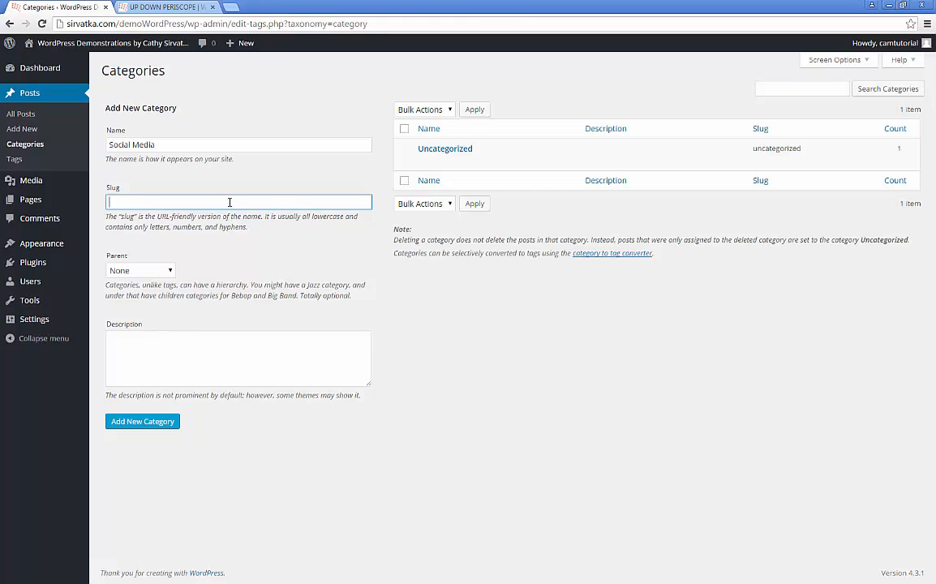
pyautogui.write('social-media')
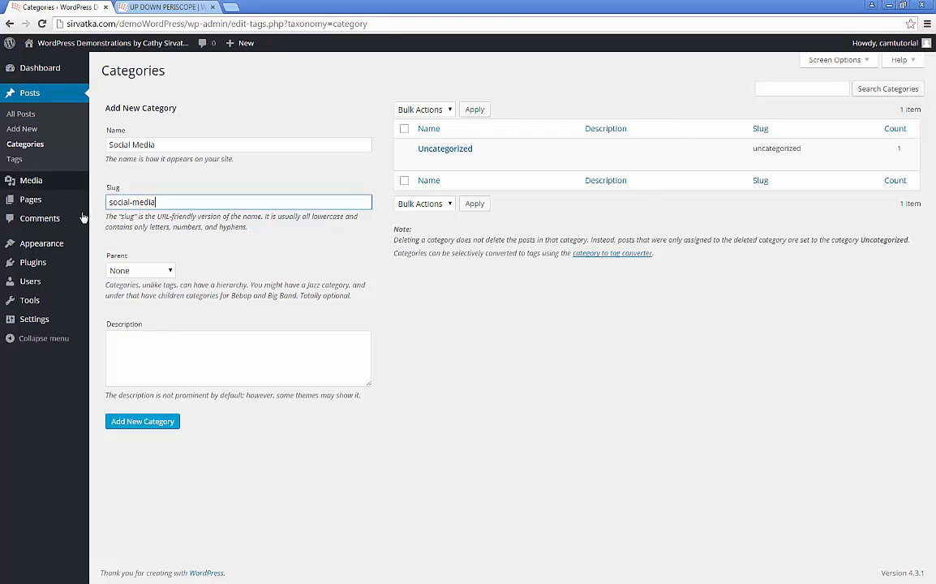
pyautogui.click(130, 422)
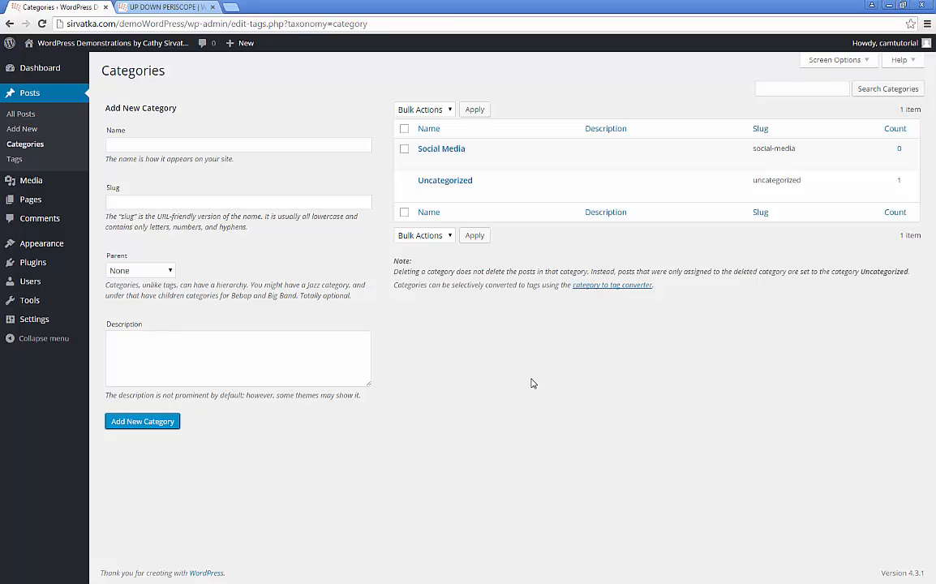
# Step: Open UP DOWN PERISCOPE in the editor from the All Posts list
pyautogui.click(20, 116)
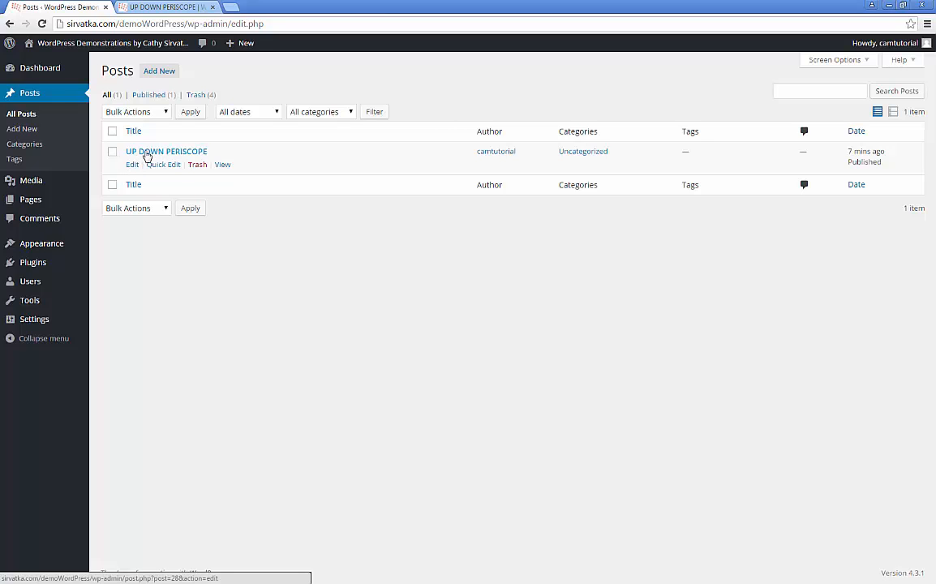
pyautogui.click(192, 153)
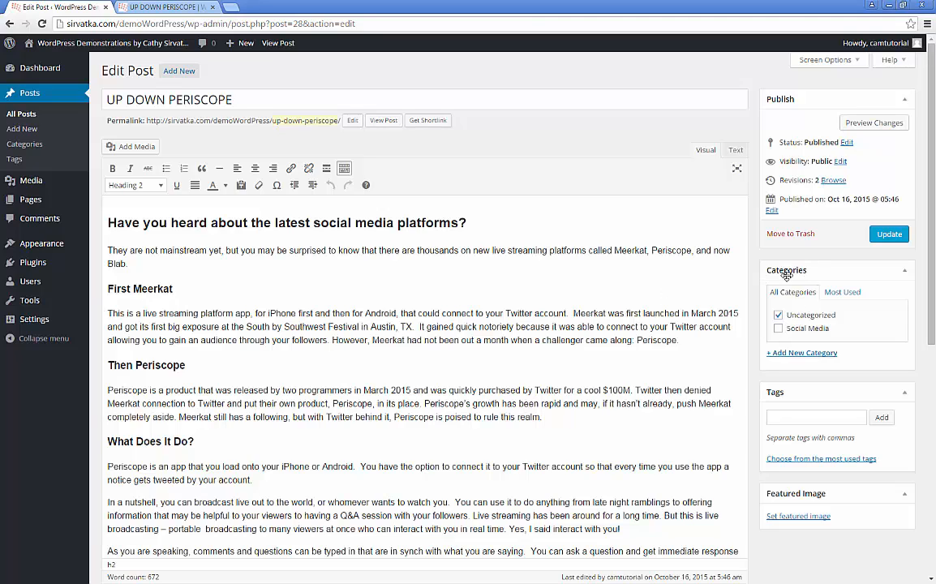
# Step: Move the post from Uncategorized to Social Media, update it, and view the live post
pyautogui.click(779, 316)
pyautogui.click(779, 327)
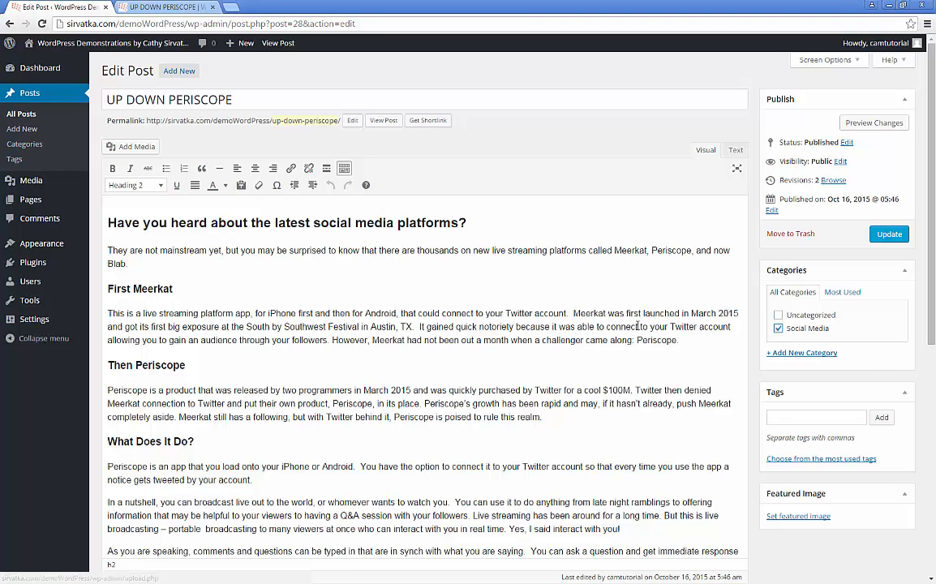
pyautogui.click(813, 353)
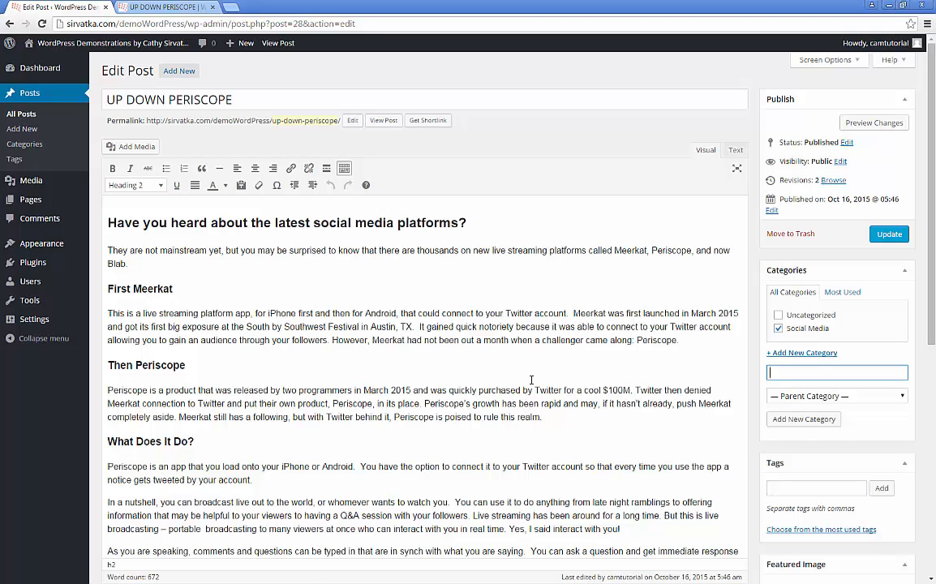
pyautogui.click(889, 235)
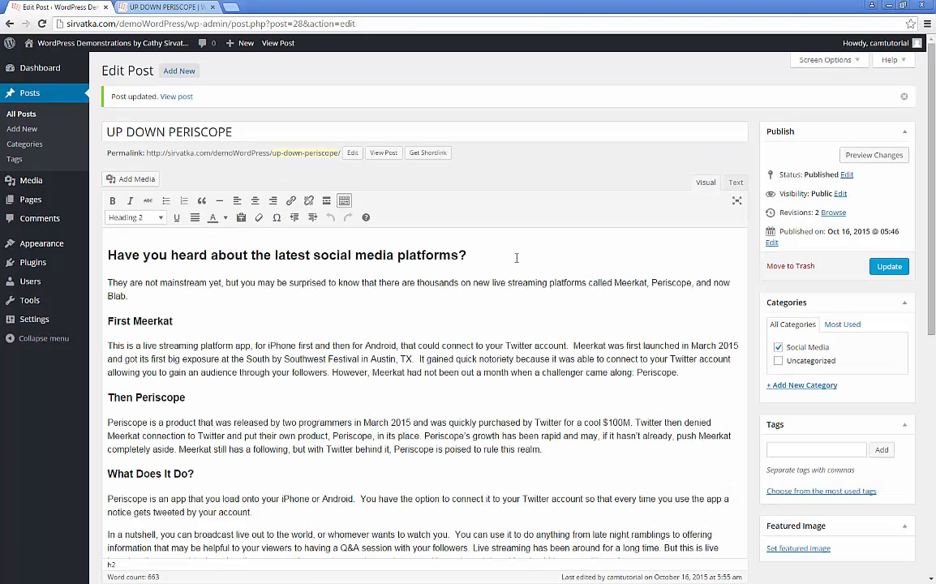
pyautogui.click(176, 9)
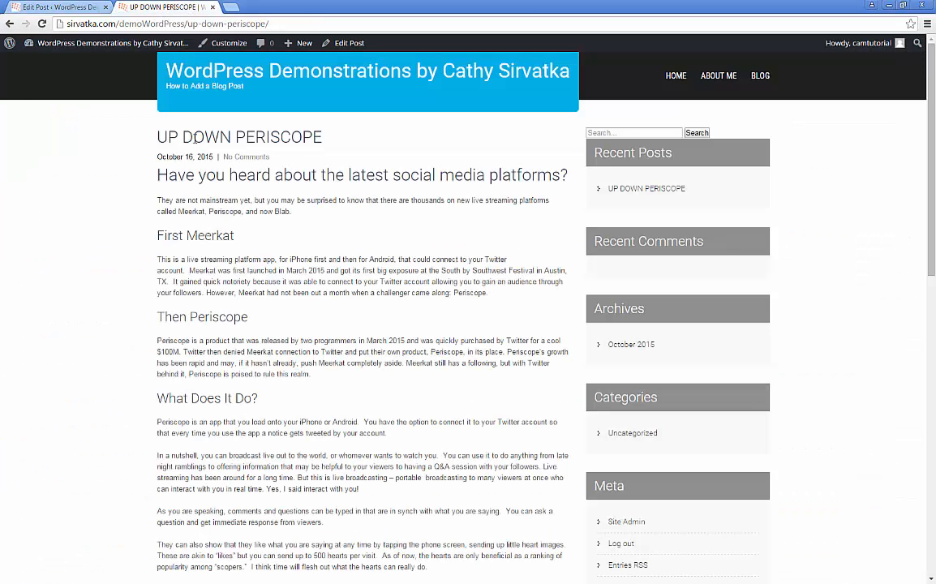
# Step: Reload the live post, confirm the Social Media archive lists it, then return to the editor
pyautogui.click(42, 25)
pyautogui.click(619, 435)
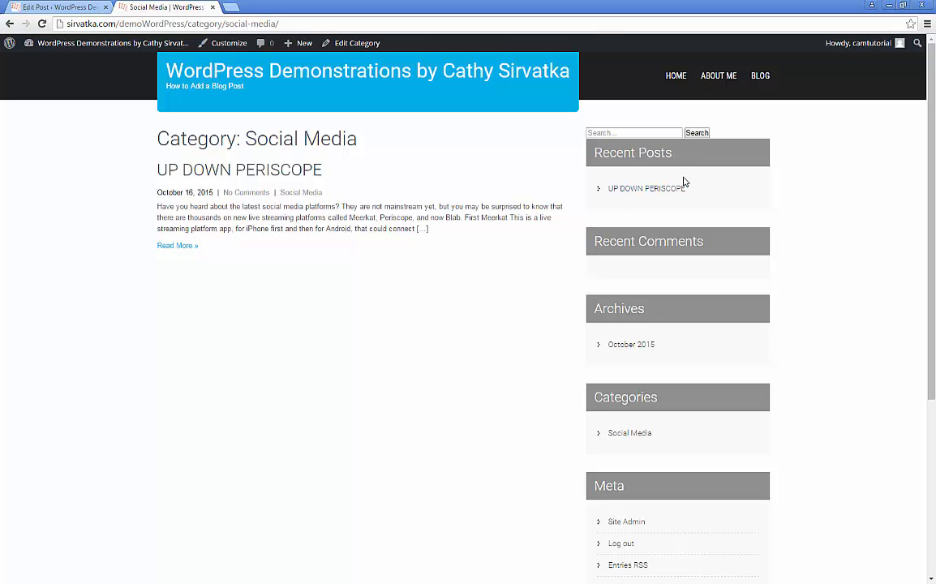
pyautogui.click(659, 190)
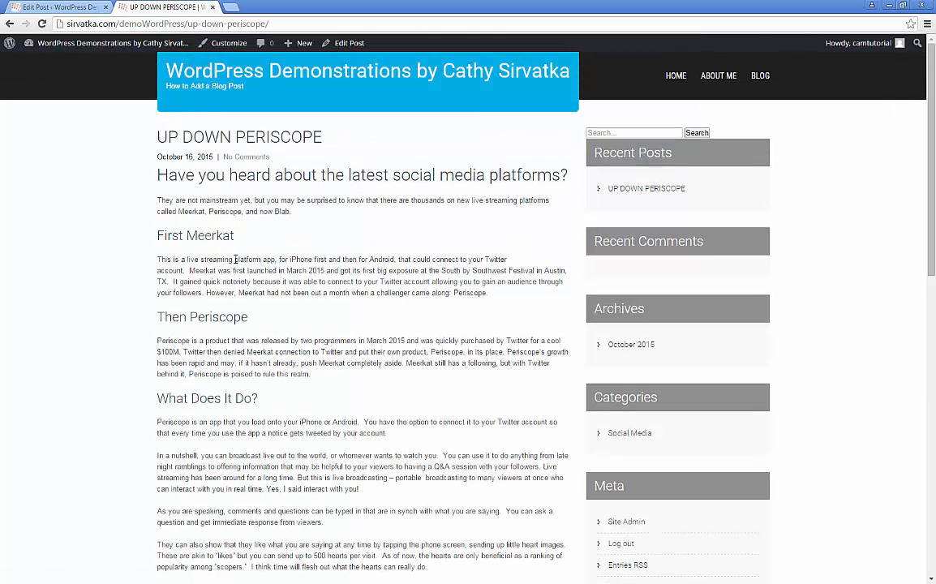
pyautogui.click(45, 7)
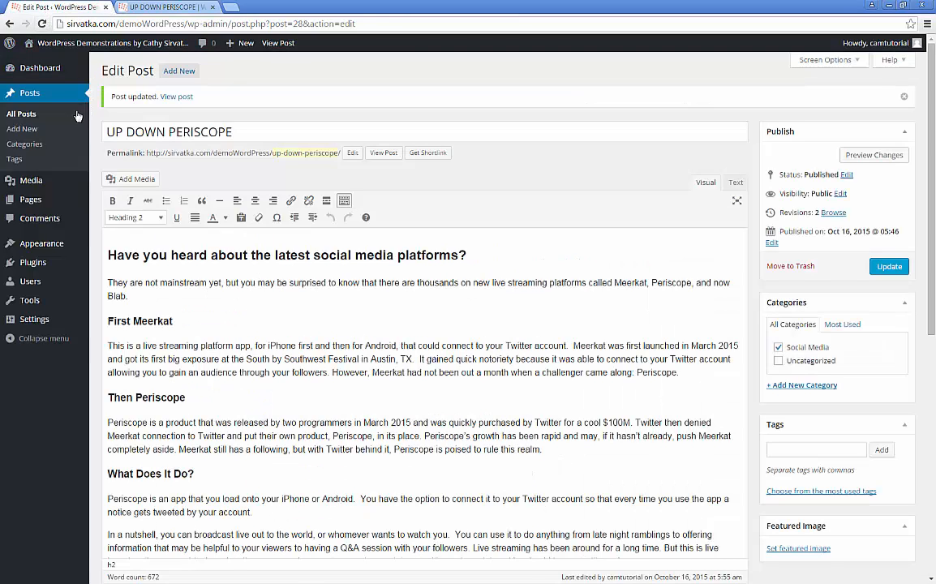
# Step: Check the empty Tags page, then return to the live UP DOWN PERISCOPE page
pyautogui.click(13, 160)
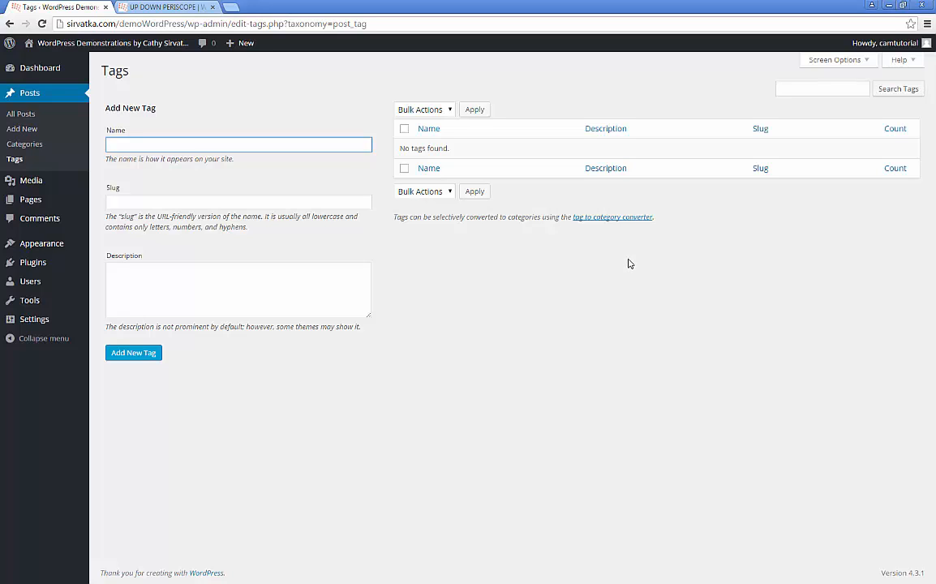
pyautogui.click(145, 7)
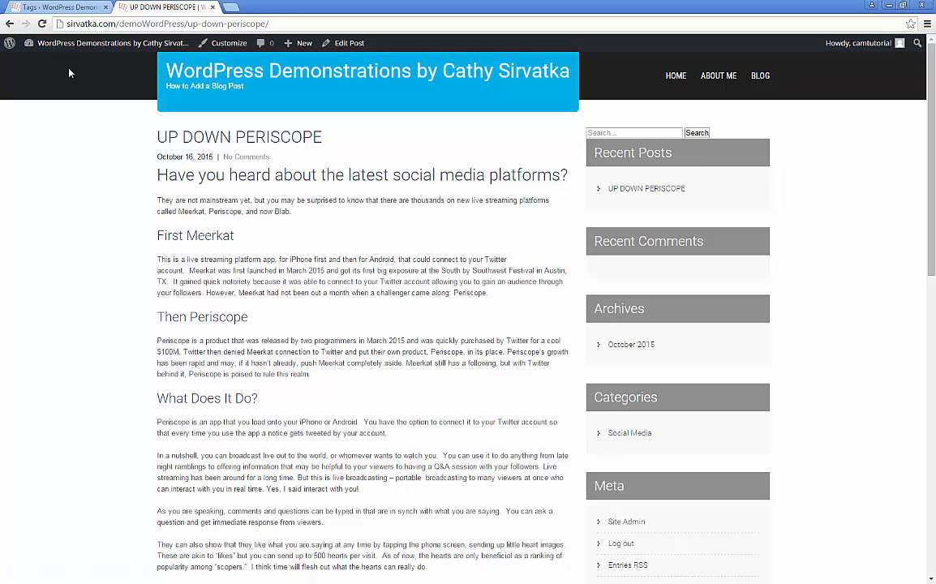
# Step: Create a Periscope tag with slug periscope, then go to the All Posts list
pyautogui.click(40, 7)
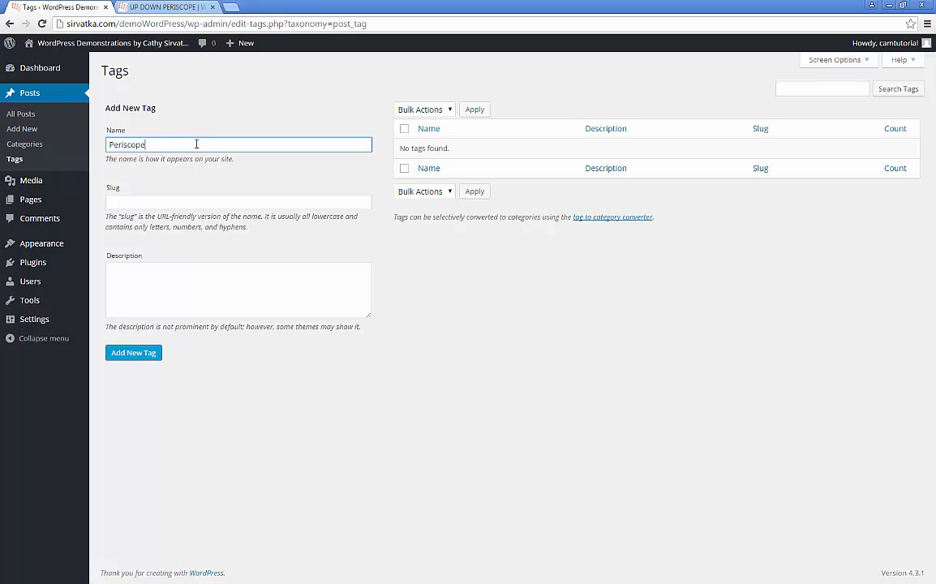
pyautogui.click(192, 201)
pyautogui.write('p')
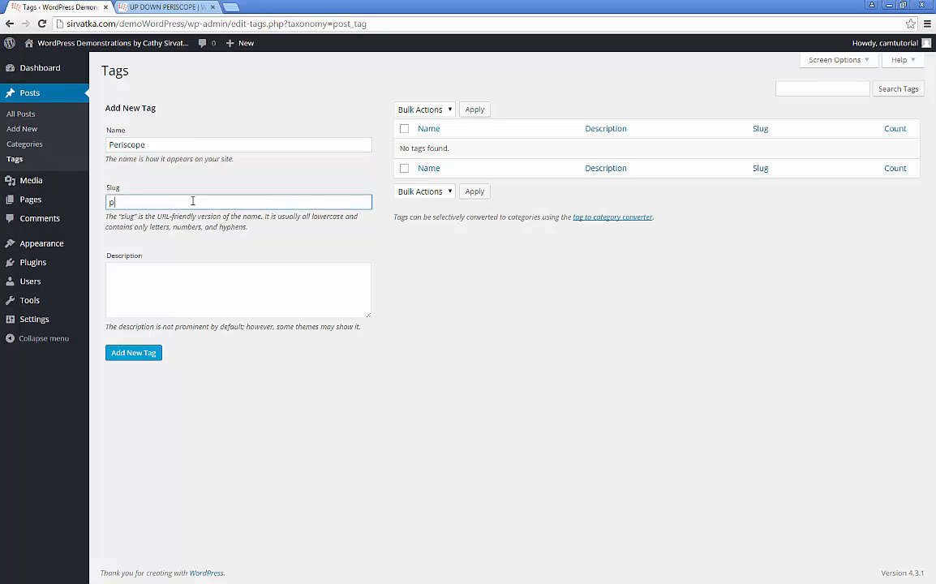
pyautogui.write('eriscope')
pyautogui.click(119, 353)
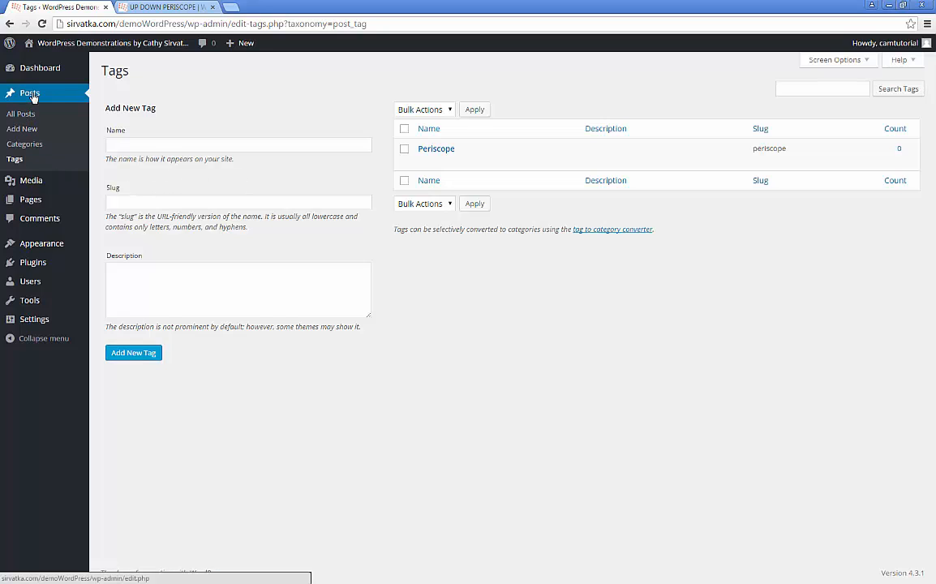
pyautogui.click(73, 113)
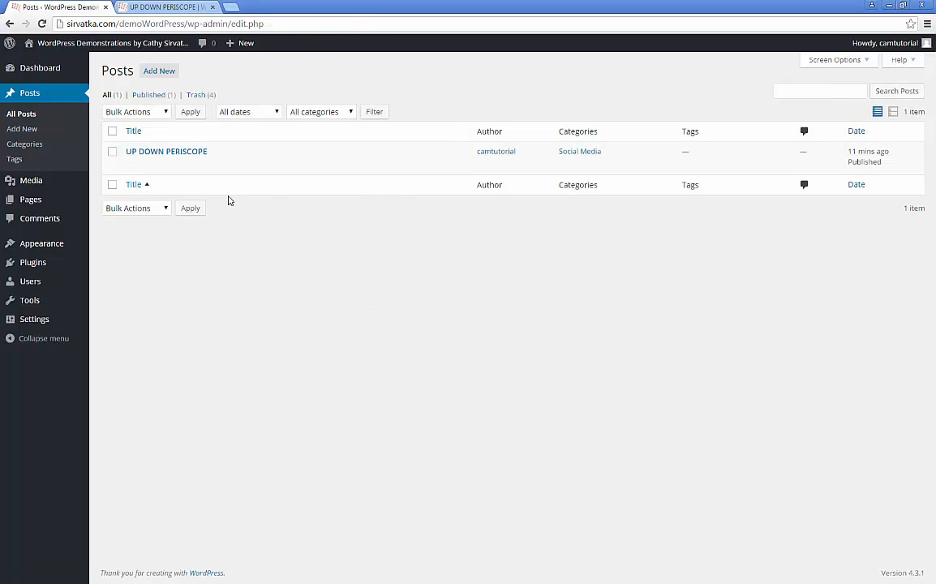
# Step: Open UP DOWN PERISCOPE for editing and show its most-used tags, which are empty
pyautogui.click(160, 154)
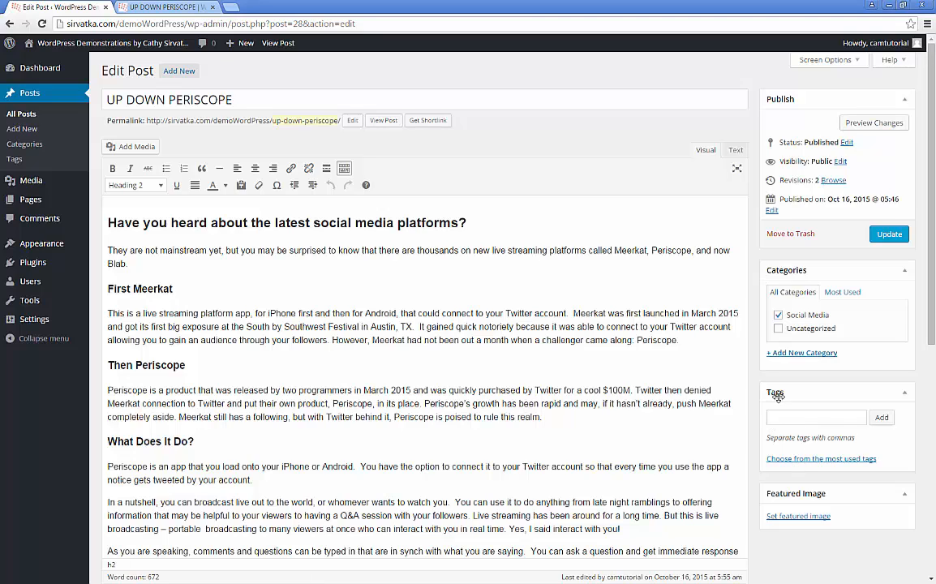
pyautogui.click(823, 463)
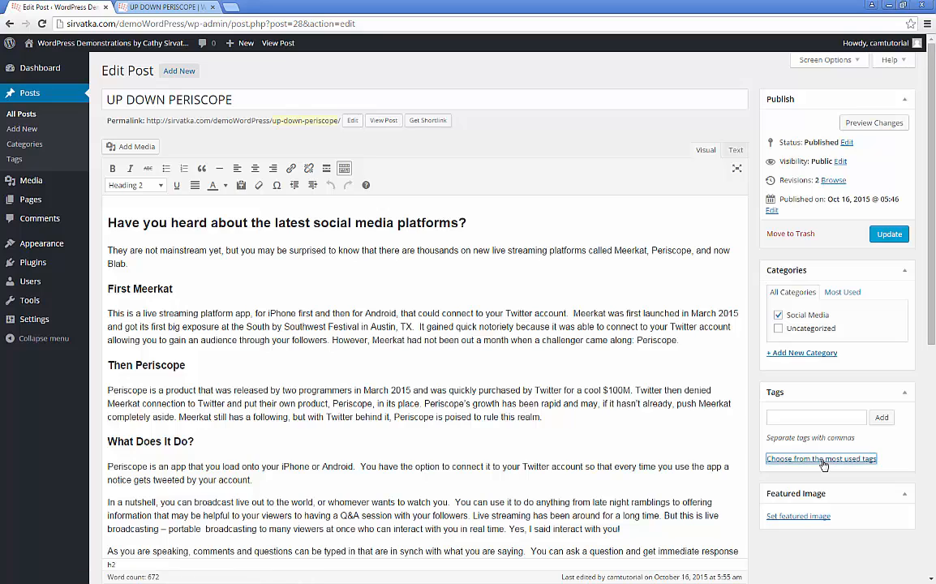
# Step: Tag the post periscope, blab and social media, removing the meerkat tag
pyautogui.click(821, 418)
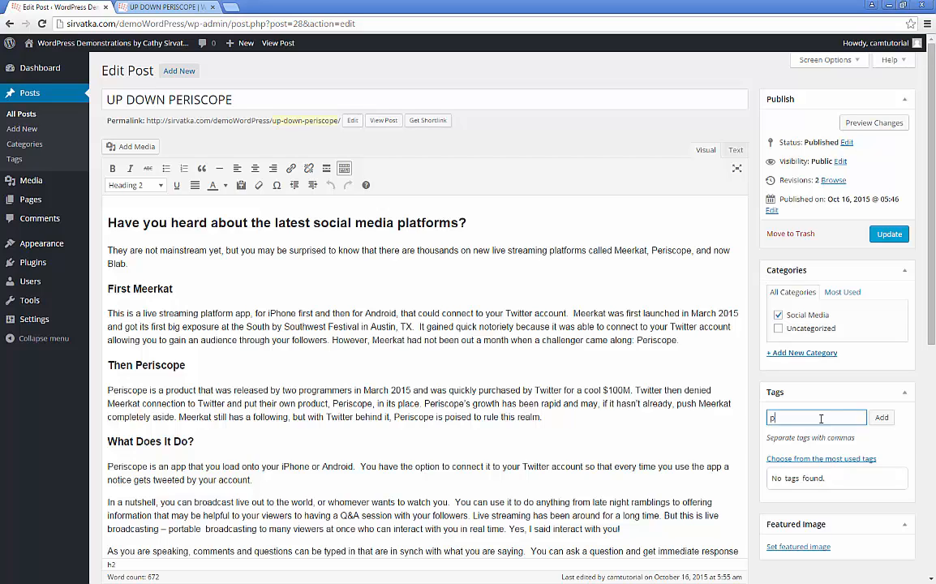
pyautogui.write('periscop')
pyautogui.write(', ')
pyautogui.write('blab, social media')
pyautogui.click(881, 417)
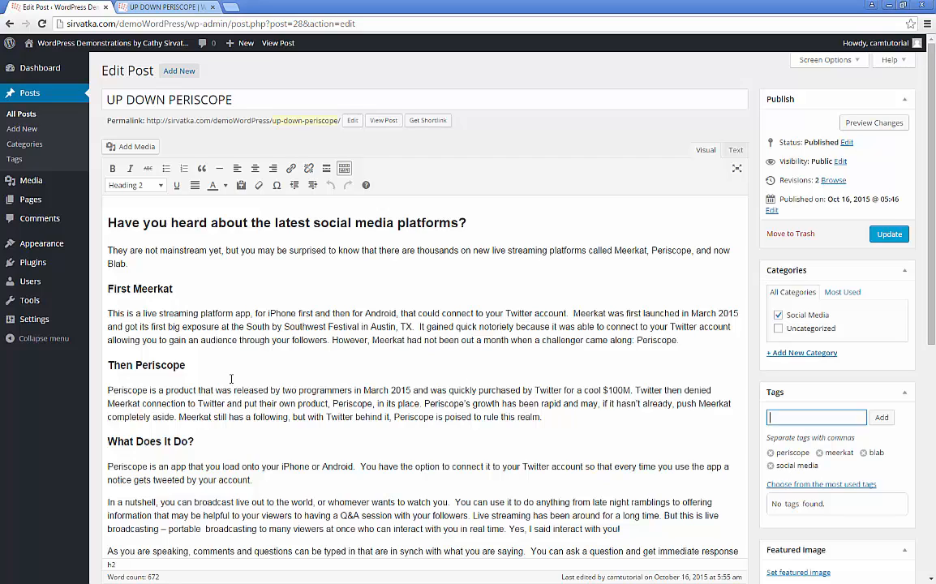
pyautogui.click(820, 455)
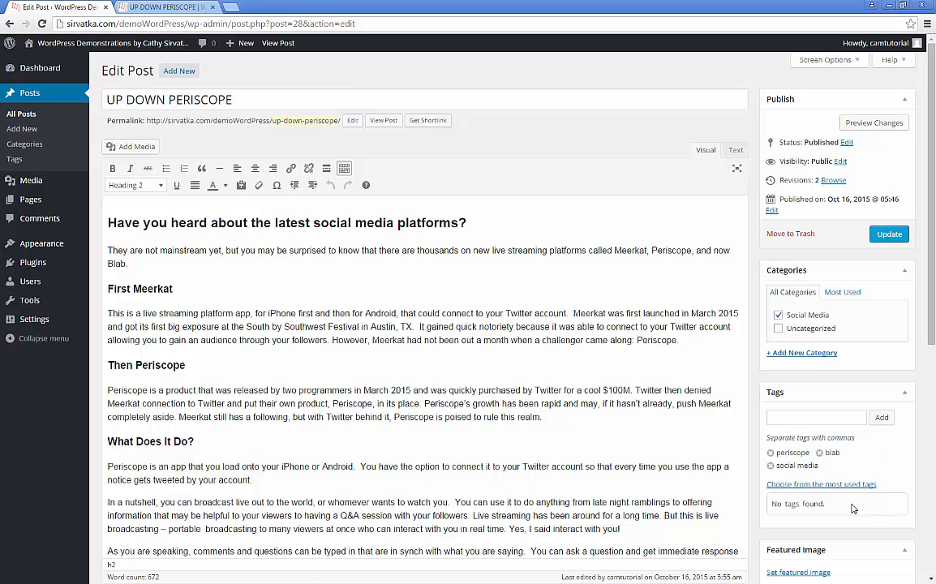
# Step: Re-add the meerkat tag, update the post, and switch to the live post page
pyautogui.click(830, 418)
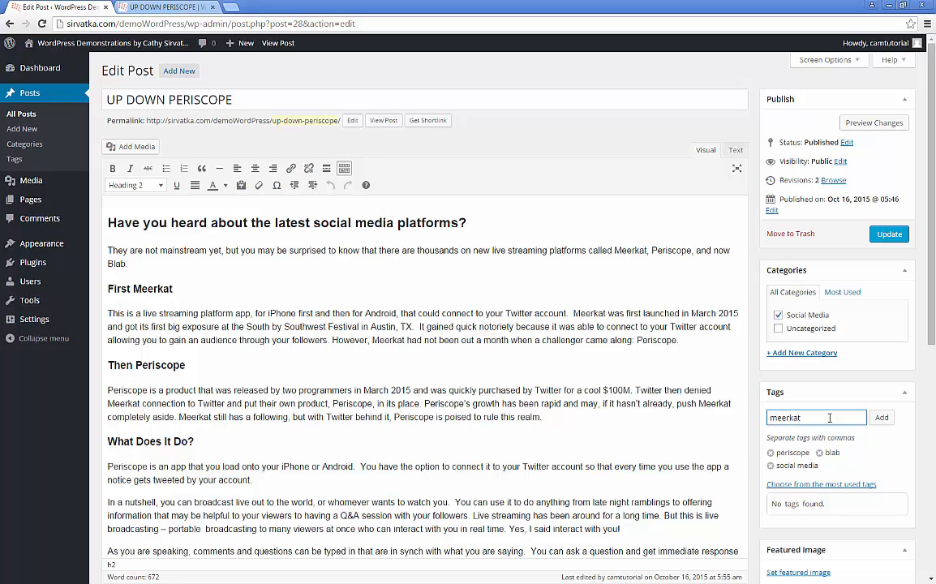
pyautogui.click(881, 418)
pyautogui.click(888, 236)
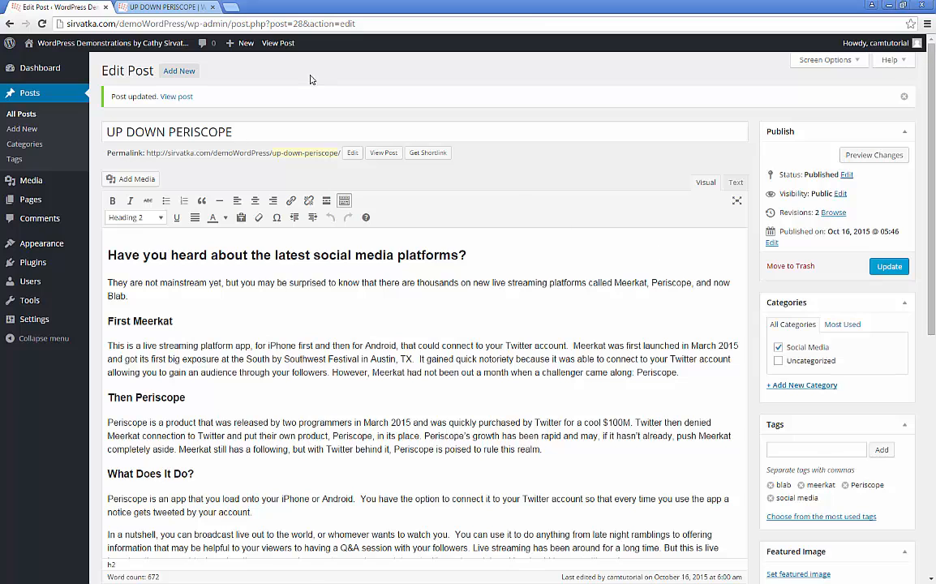
pyautogui.click(162, 8)
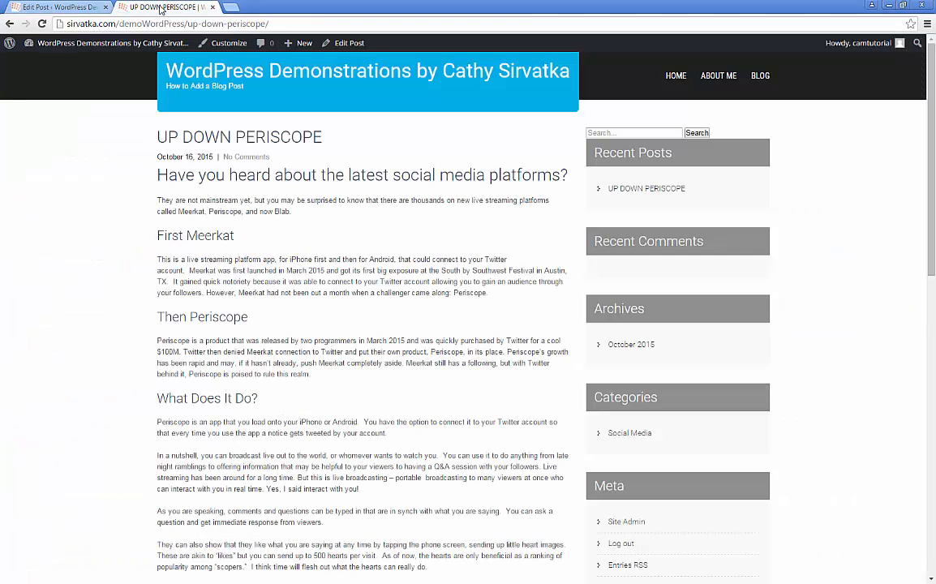
# Step: Reload the live post to see its new tags, then open the Periscope tag archive
pyautogui.click(41, 24)
pyautogui.scroll(-9, 412, 302)
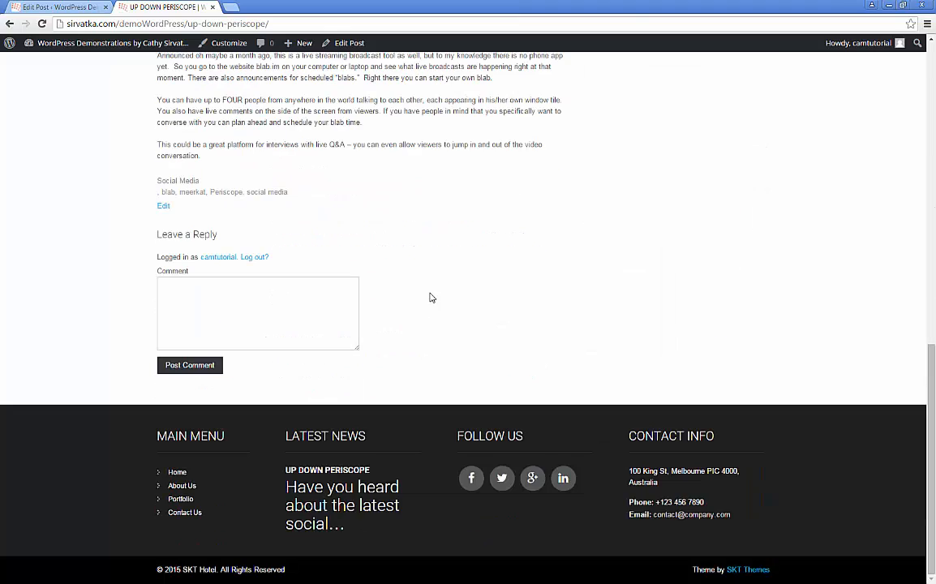
pyautogui.scroll(1, 268, 229)
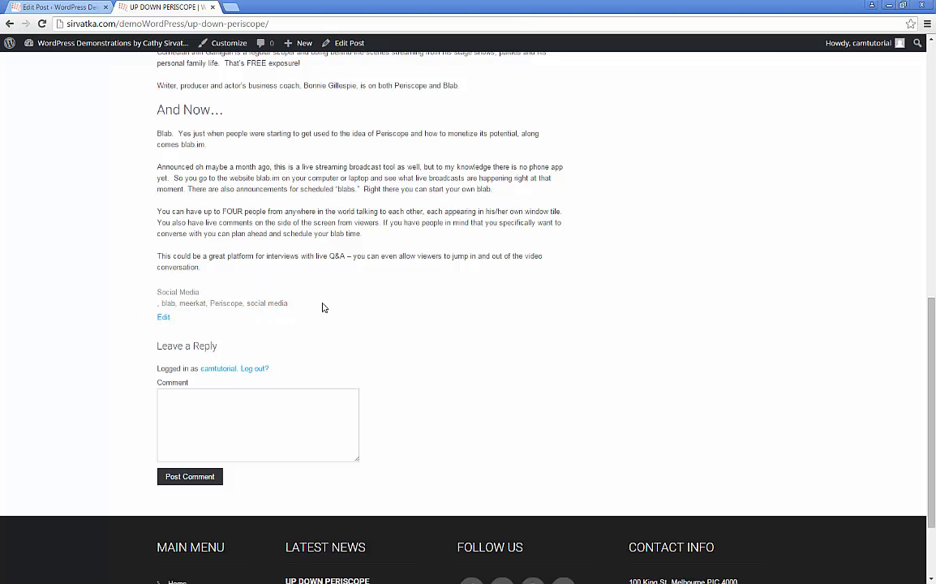
pyautogui.scroll(3, 424, 313)
pyautogui.scroll(3, 424, 314)
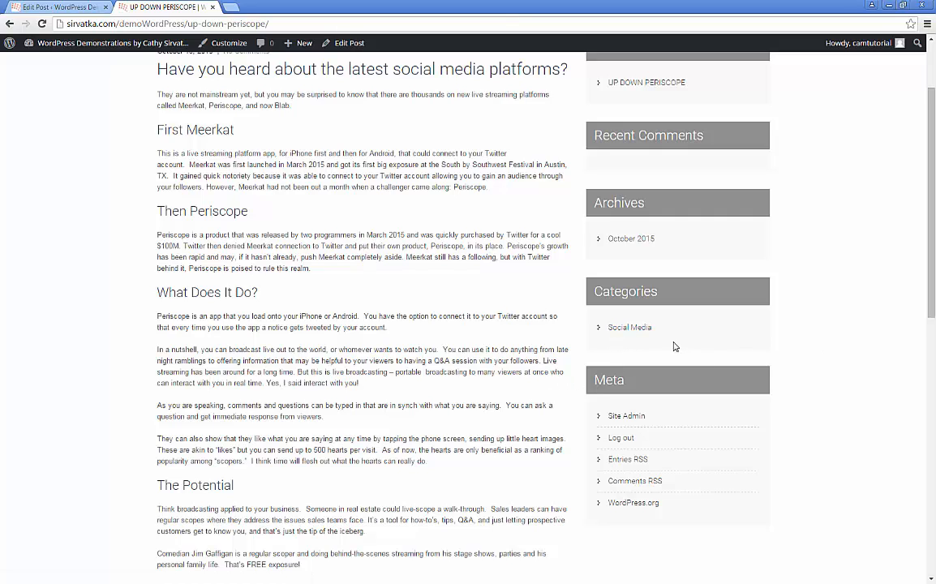
pyautogui.scroll(-5, 381, 398)
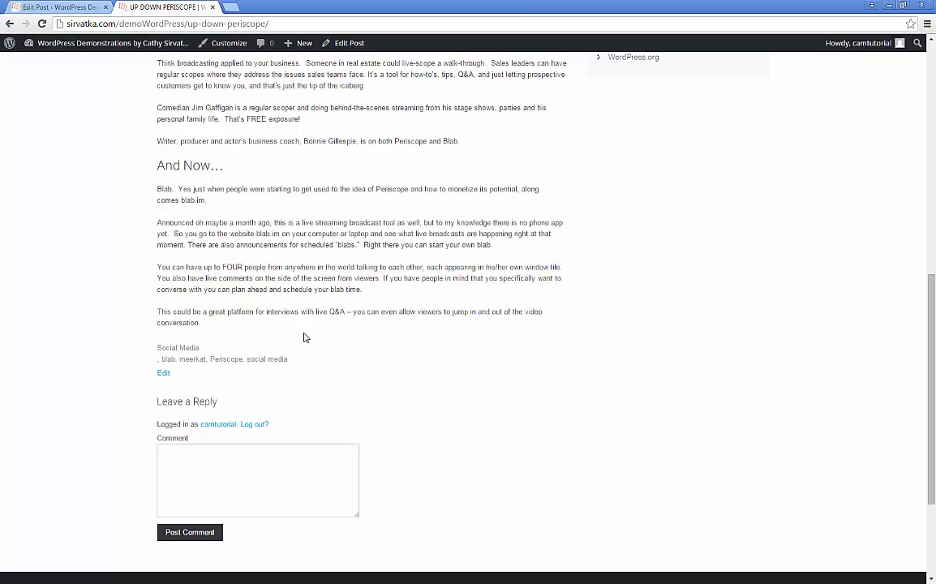
pyautogui.click(226, 362)
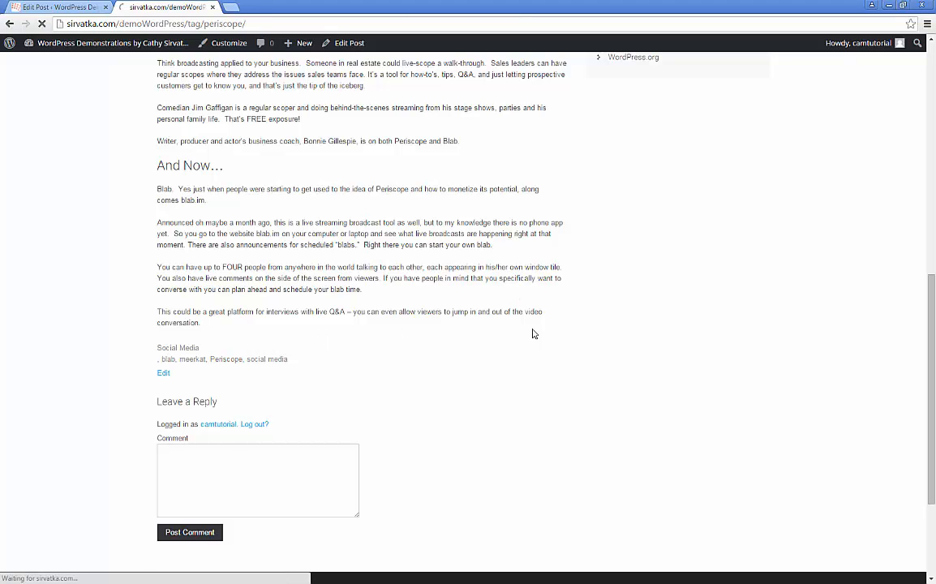